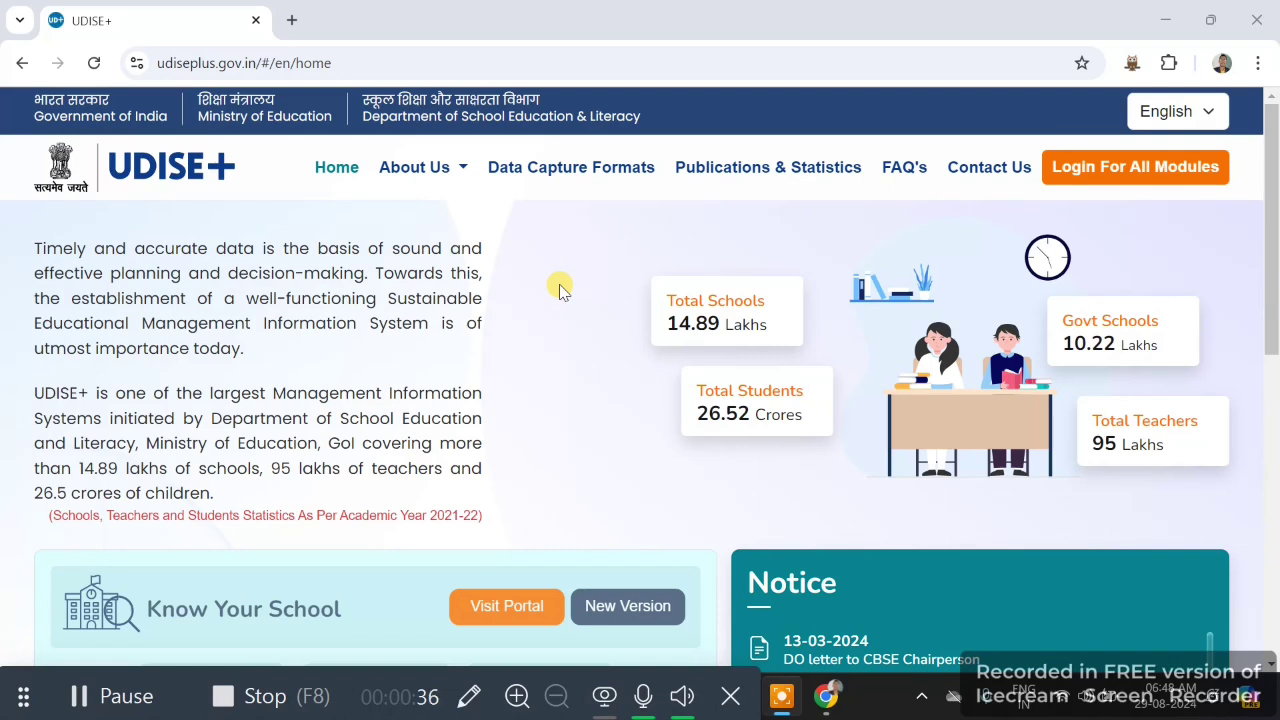
Open the Teacher Module login page from the UDISE+ login page for all modules
{"action": "left_click", "coordinate": [1073, 170]}
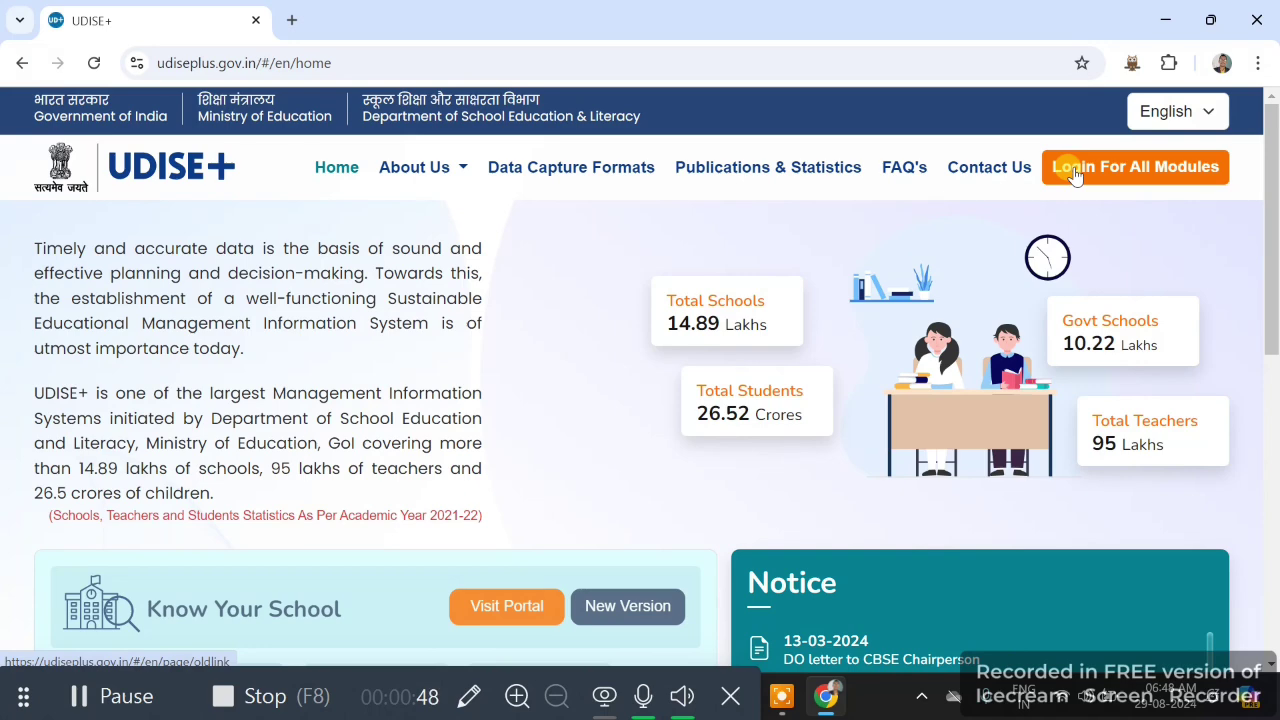
{"action": "left_click", "coordinate": [1073, 170]}
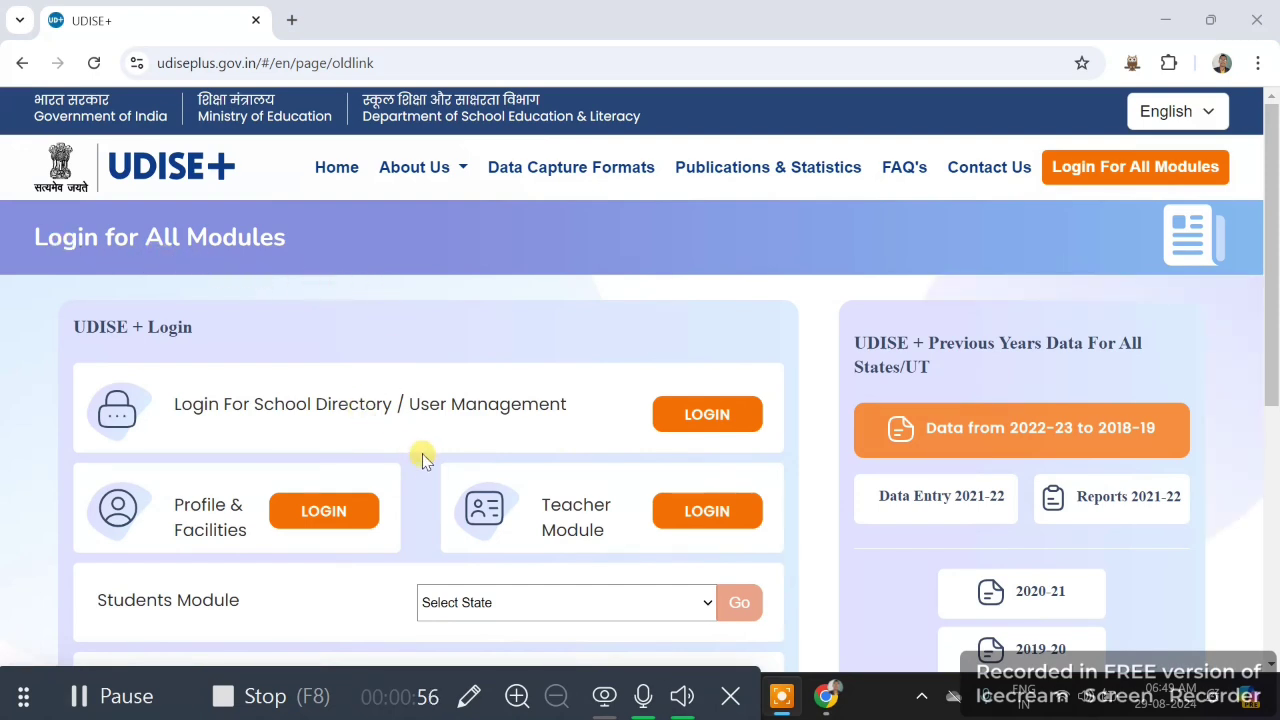
{"action": "scroll", "coordinate": [480, 455], "scroll_direction": "down", "scroll_amount": 1}
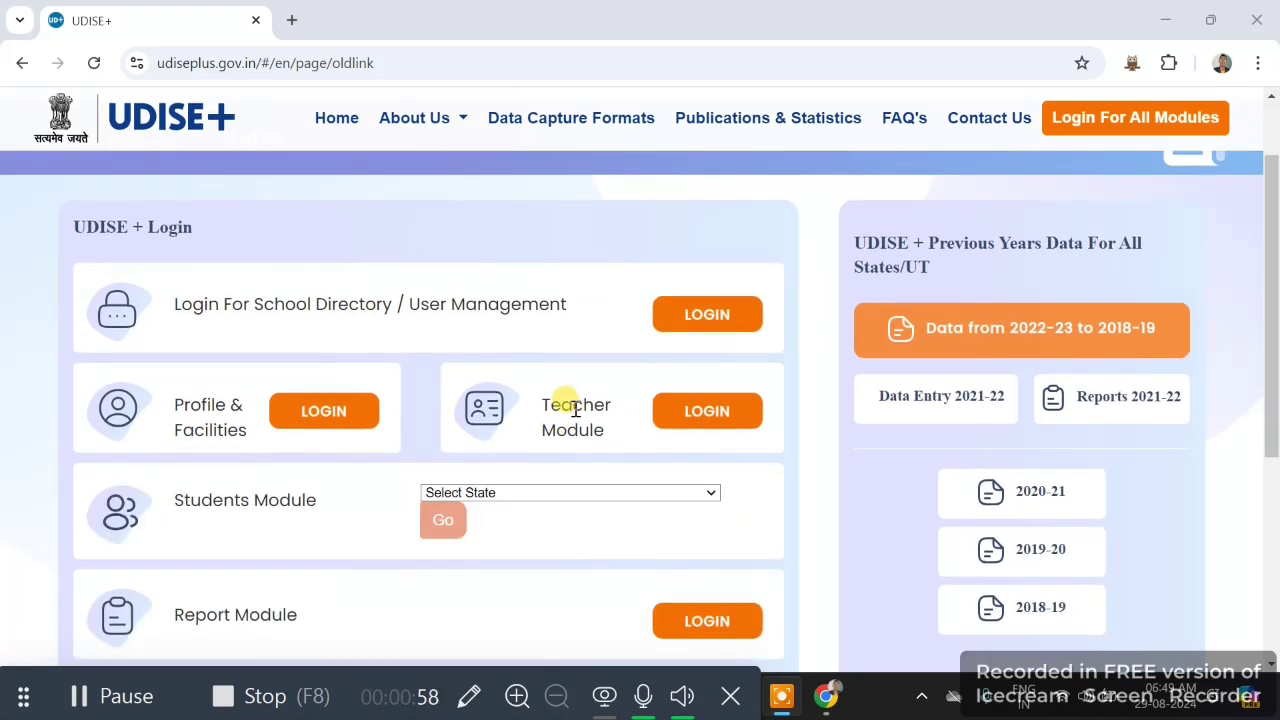
{"action": "left_click", "coordinate": [707, 411]}
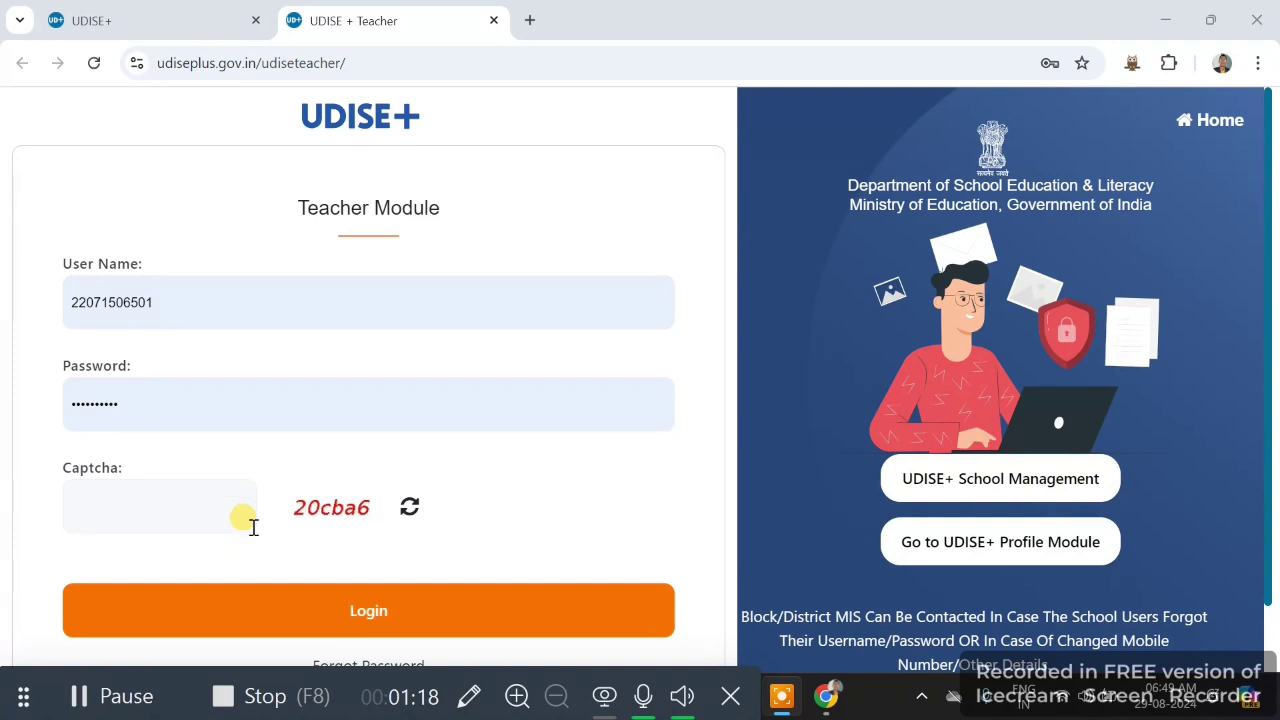
Log in to the Teacher Module with the prefilled credentials and the captcha, and open the Teaching/Non-Teaching/VTP DCF
{"action": "left_click", "coordinate": [366, 615]}
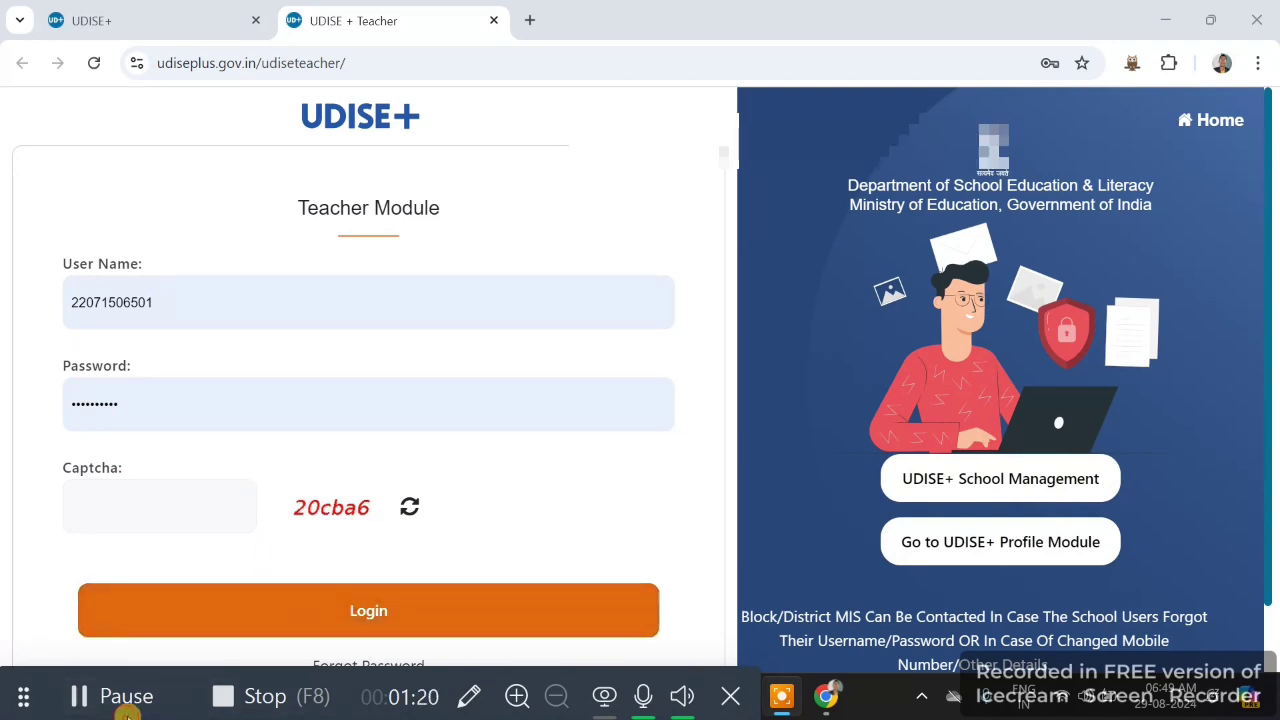
{"action": "left_click", "coordinate": [128, 697]}
{"action": "left_click", "coordinate": [140, 697]}
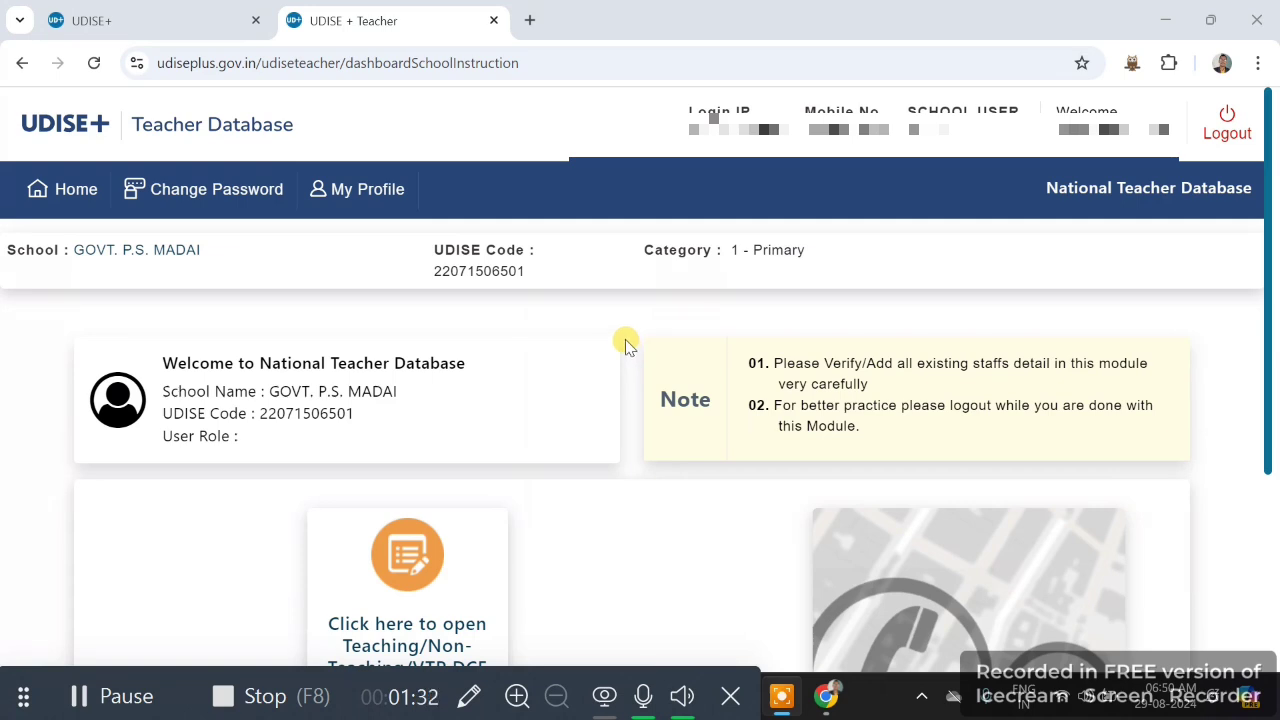
{"action": "scroll", "coordinate": [583, 323], "scroll_direction": "down", "scroll_amount": 3}
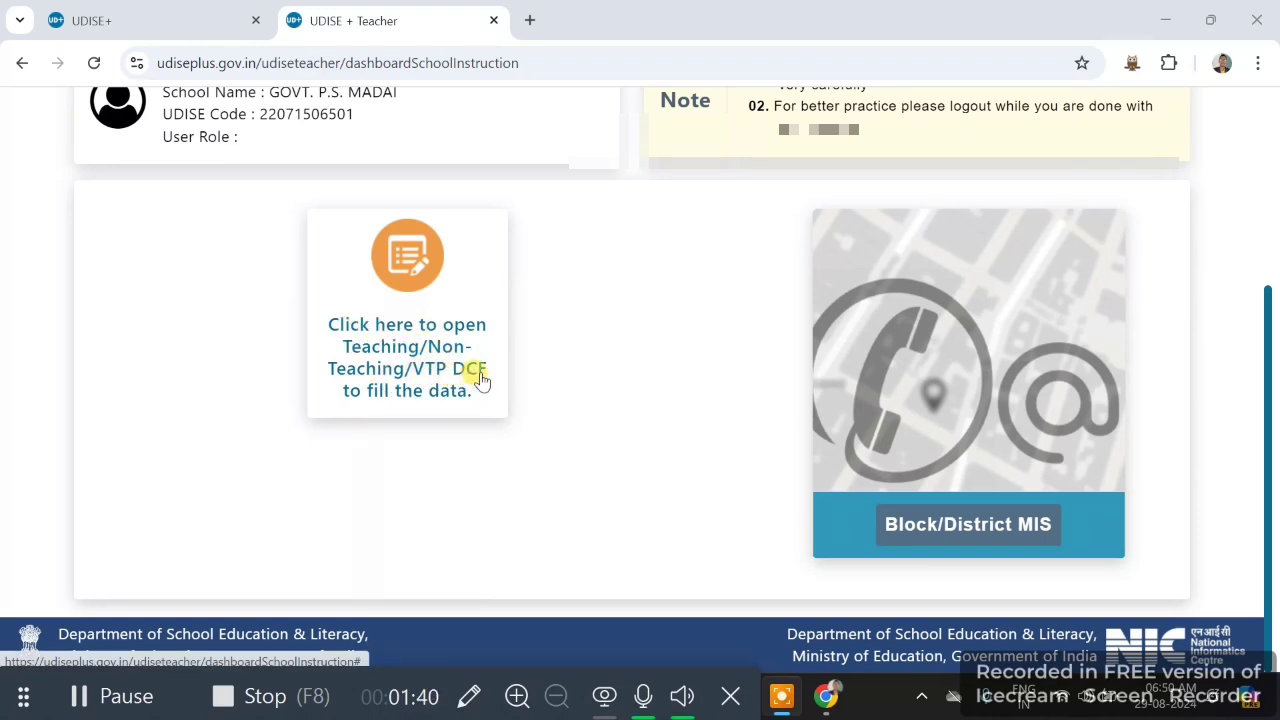
{"action": "left_click", "coordinate": [418, 364]}
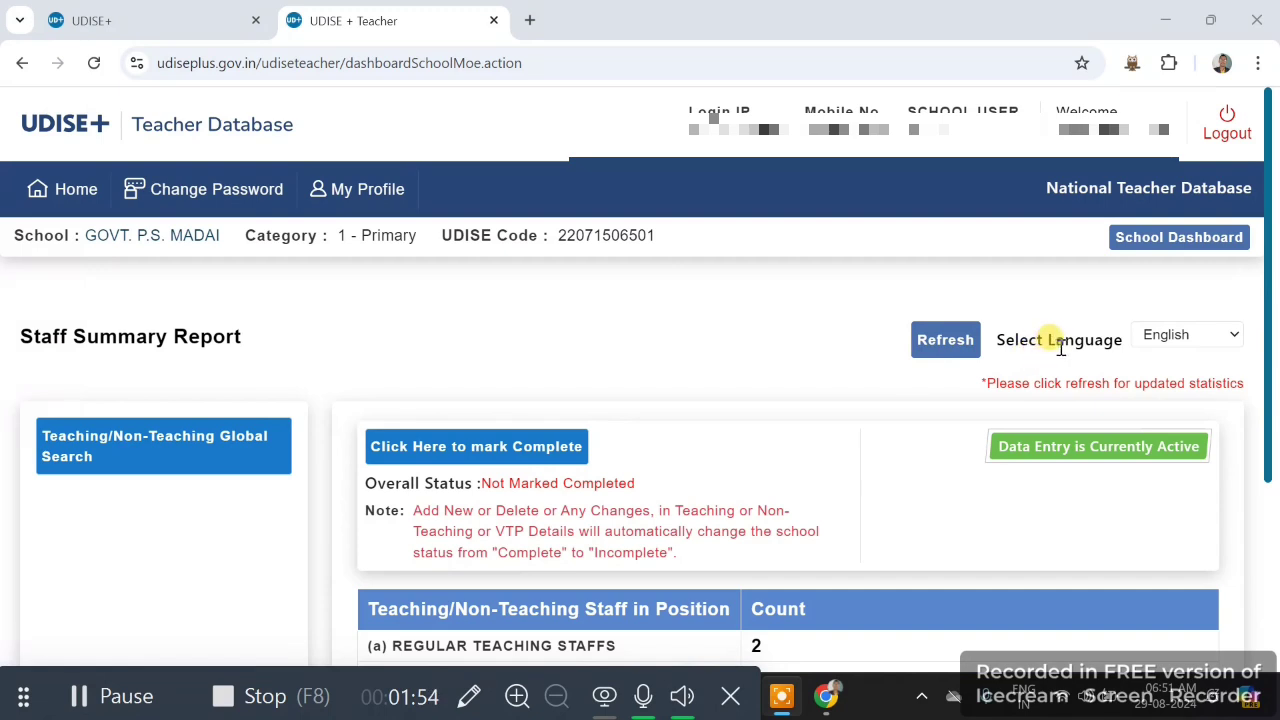
Open the incomplete teaching staff list from the Staff Summary Report and edit the first teacher's General Profile
{"action": "left_click", "coordinate": [1195, 340]}
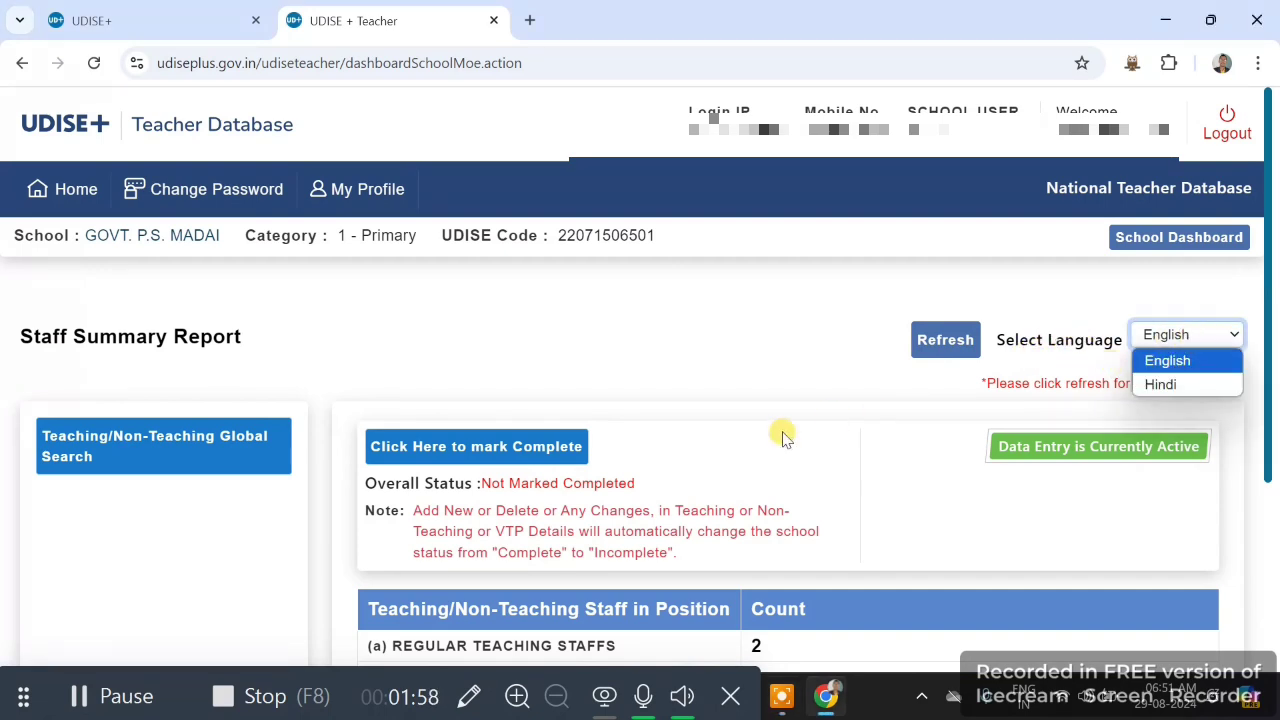
{"action": "left_click", "coordinate": [717, 373]}
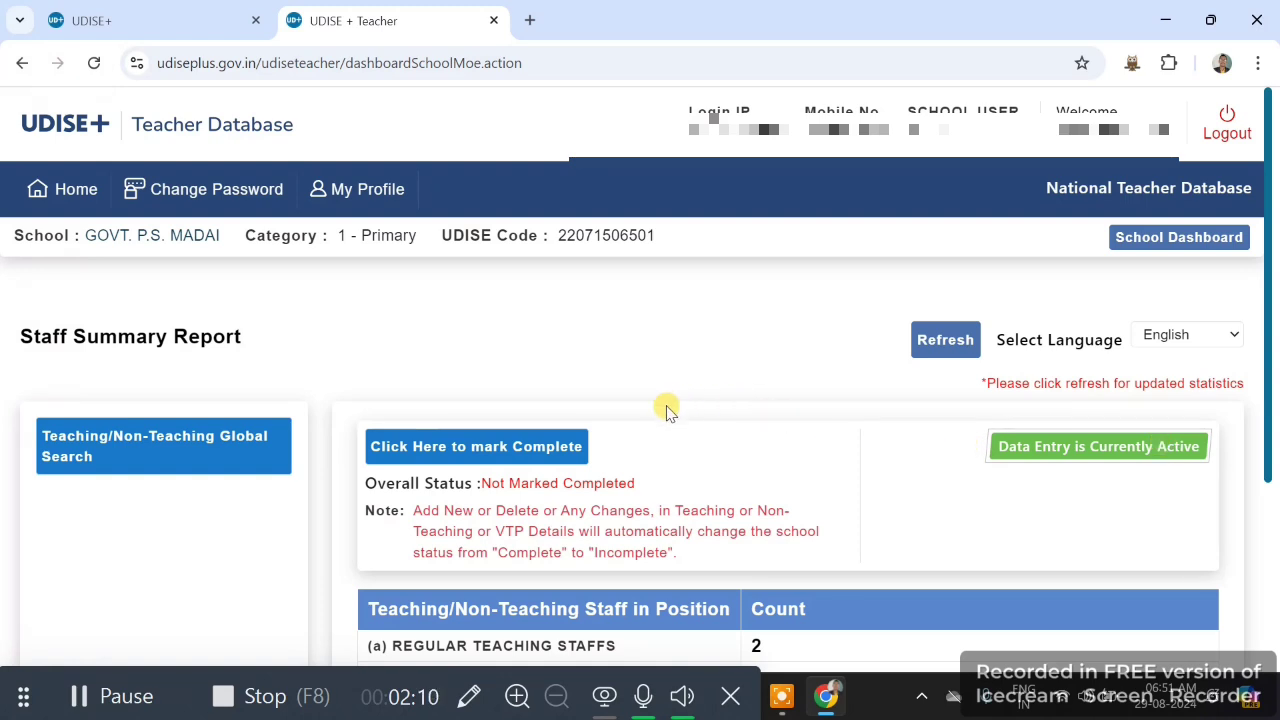
{"action": "scroll", "coordinate": [658, 418], "scroll_direction": "down", "scroll_amount": 1}
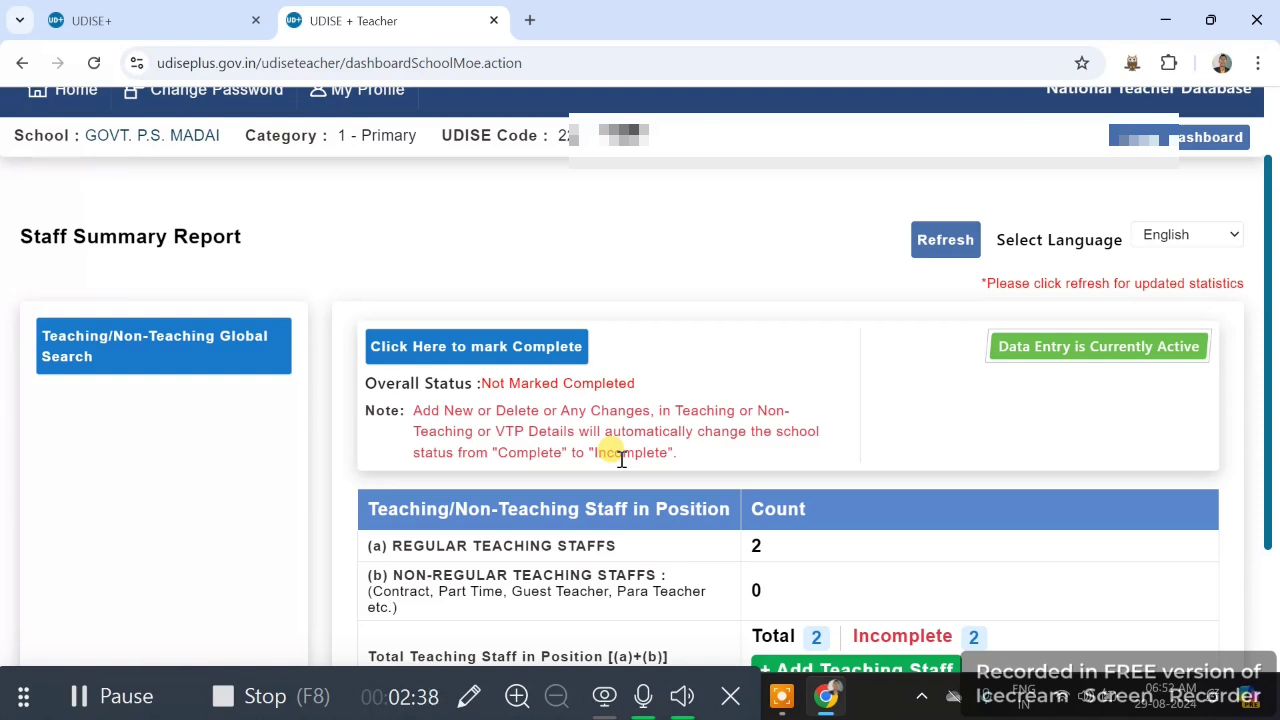
{"action": "scroll", "coordinate": [621, 458], "scroll_direction": "down", "scroll_amount": 1}
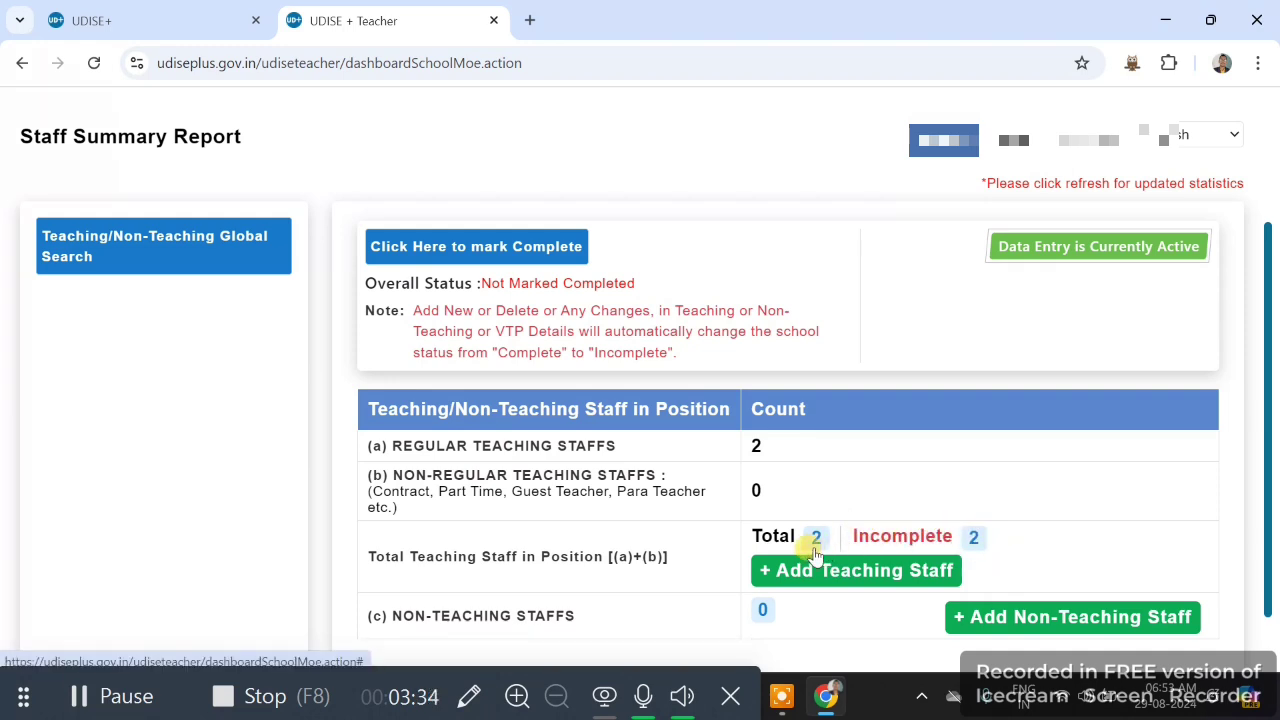
{"action": "left_click", "coordinate": [975, 538]}
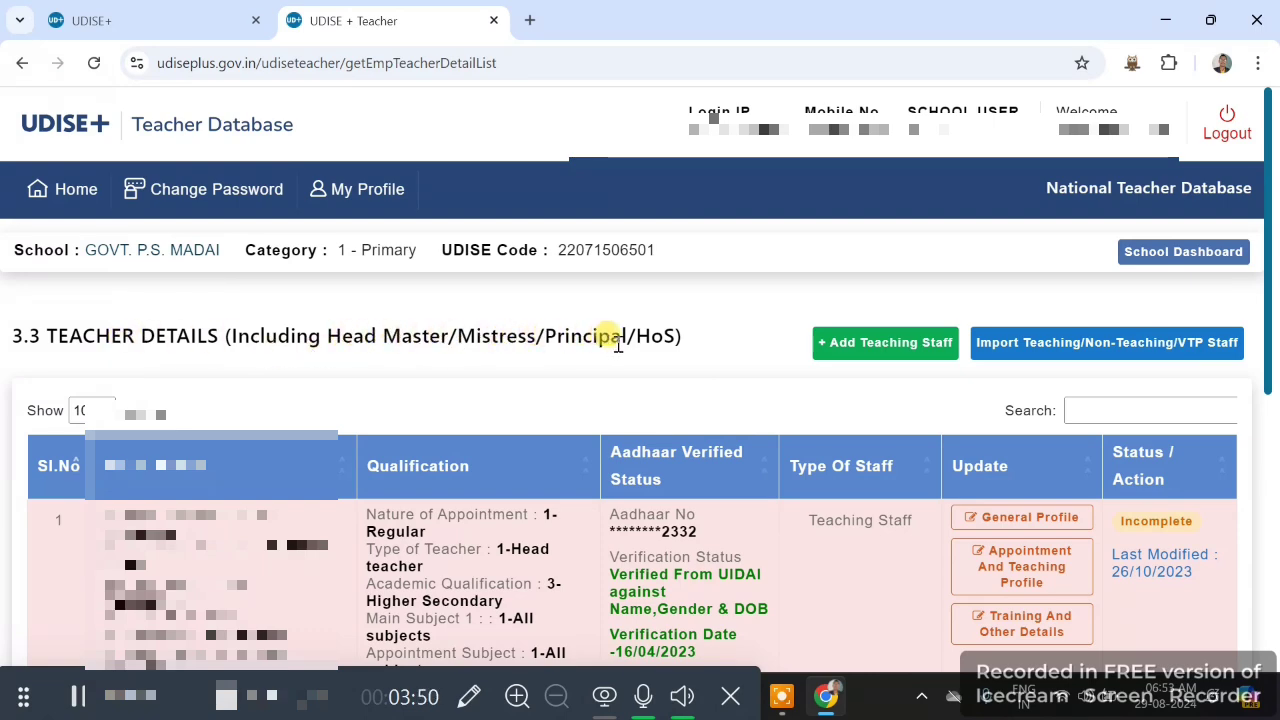
{"action": "scroll", "coordinate": [686, 350], "scroll_direction": "down", "scroll_amount": 1}
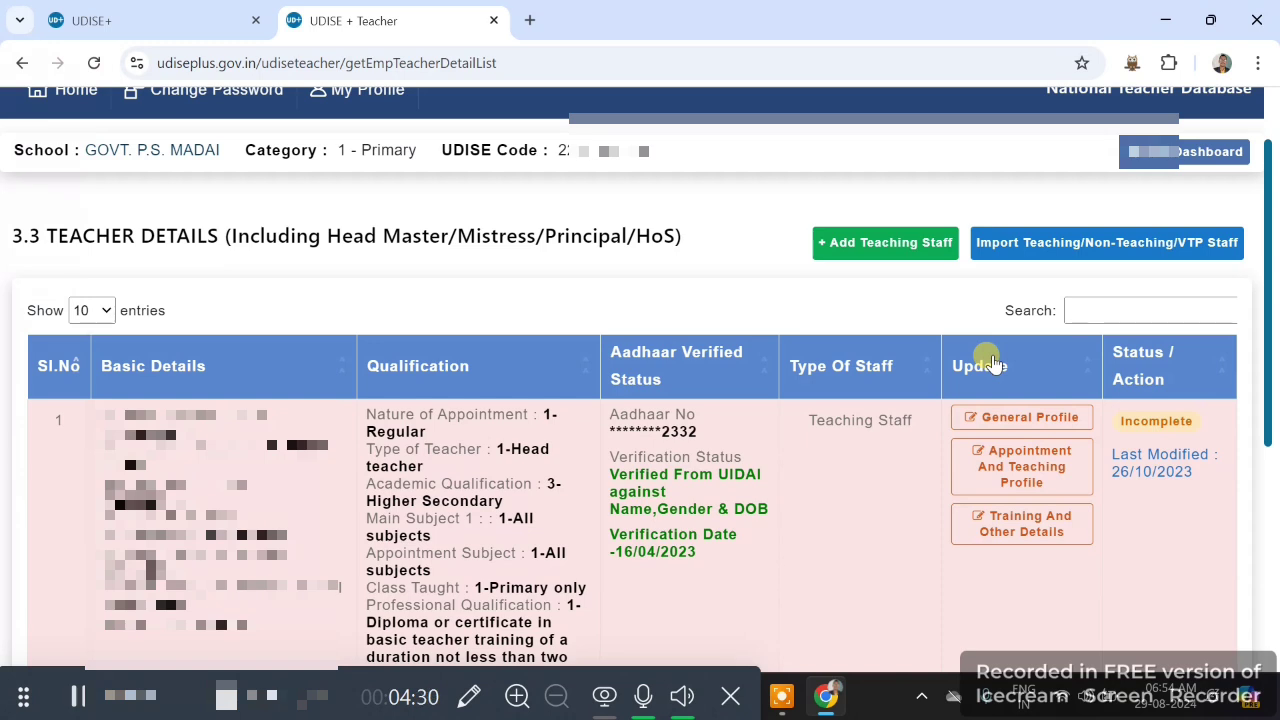
{"action": "left_click", "coordinate": [1027, 428]}
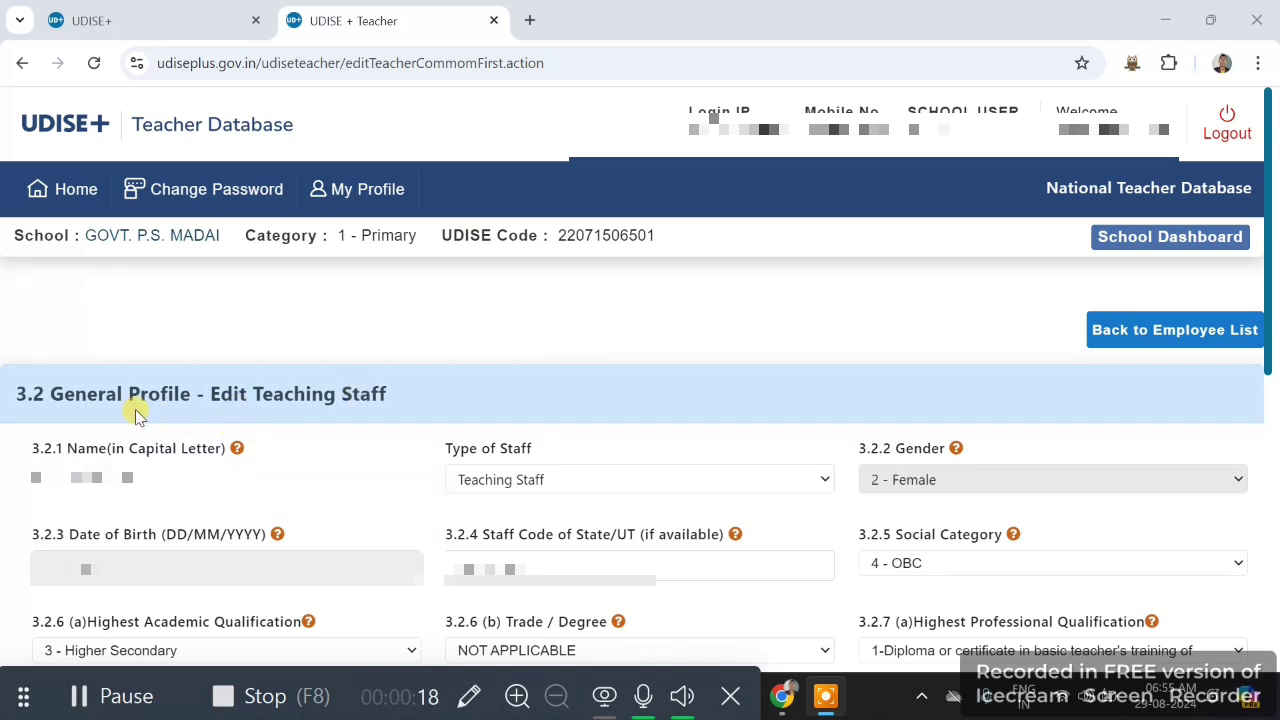
Check the General Profile's type of staff, date of birth, staff code and social category fields, leaving their values as they are
{"action": "scroll", "coordinate": [420, 390], "scroll_direction": "down", "scroll_amount": 1}
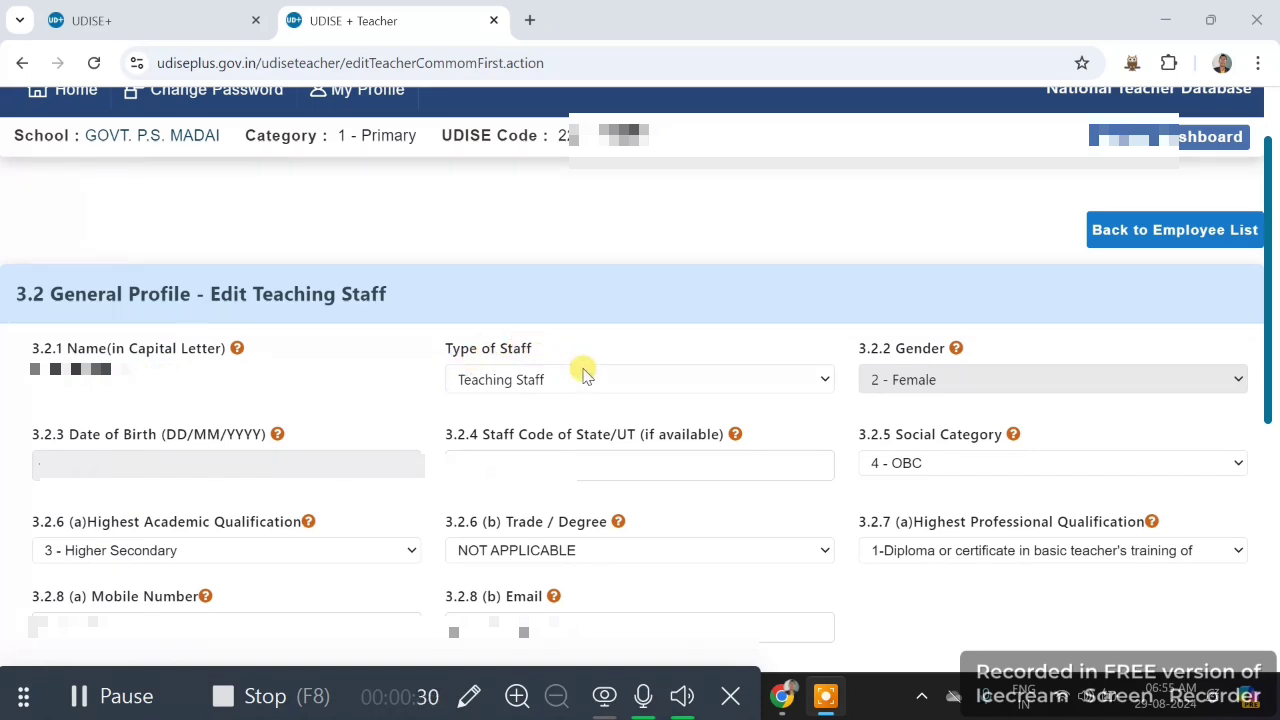
{"action": "left_click", "coordinate": [558, 388]}
{"action": "left_click", "coordinate": [558, 392]}
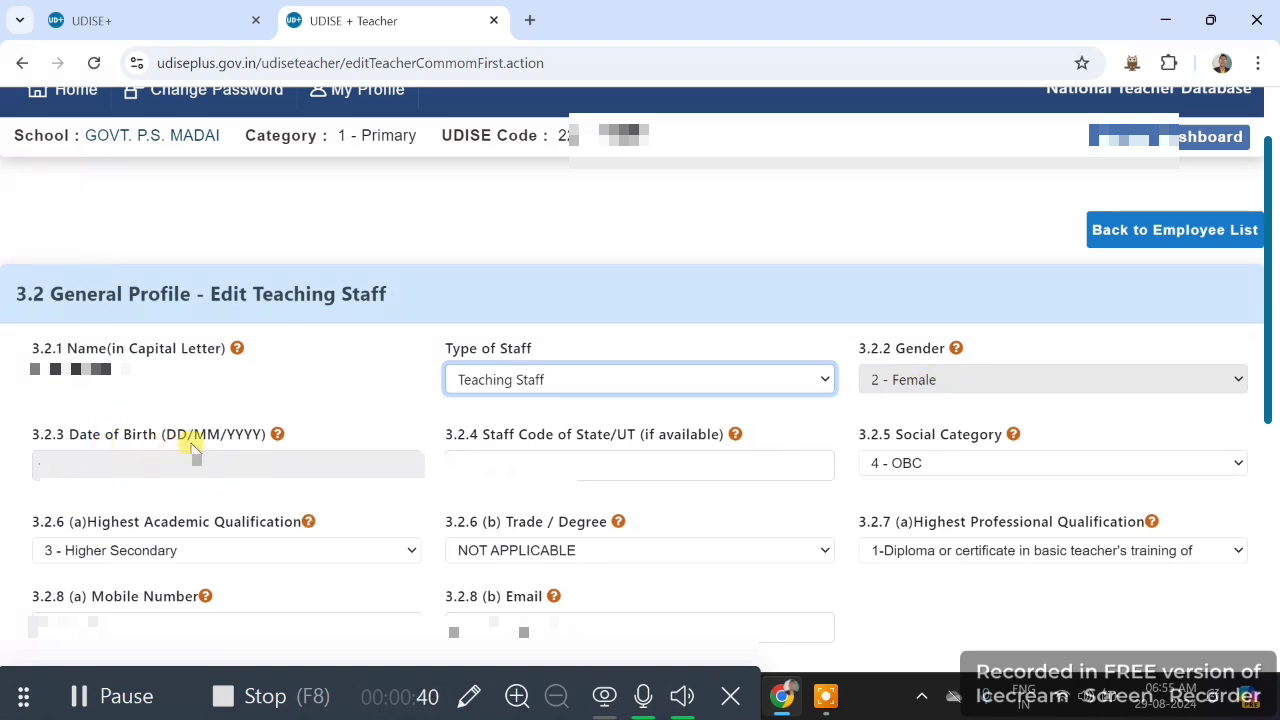
{"action": "left_click", "coordinate": [110, 468]}
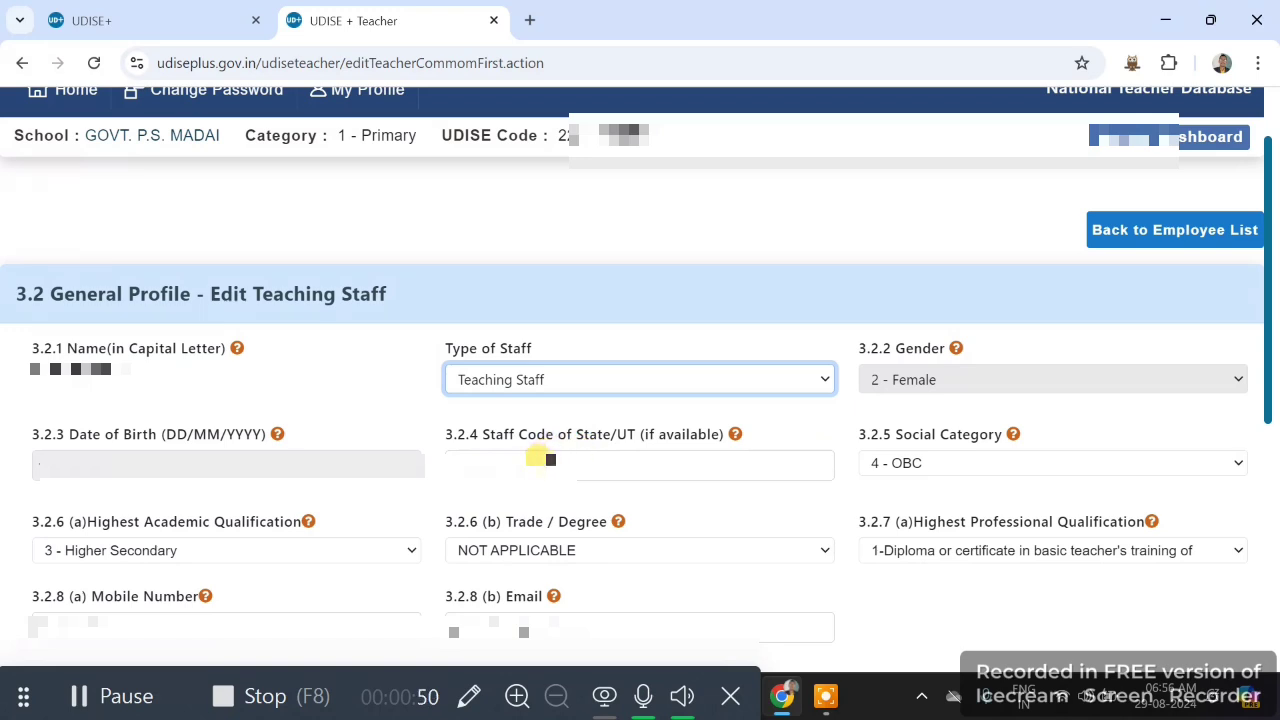
{"action": "left_click", "coordinate": [536, 462]}
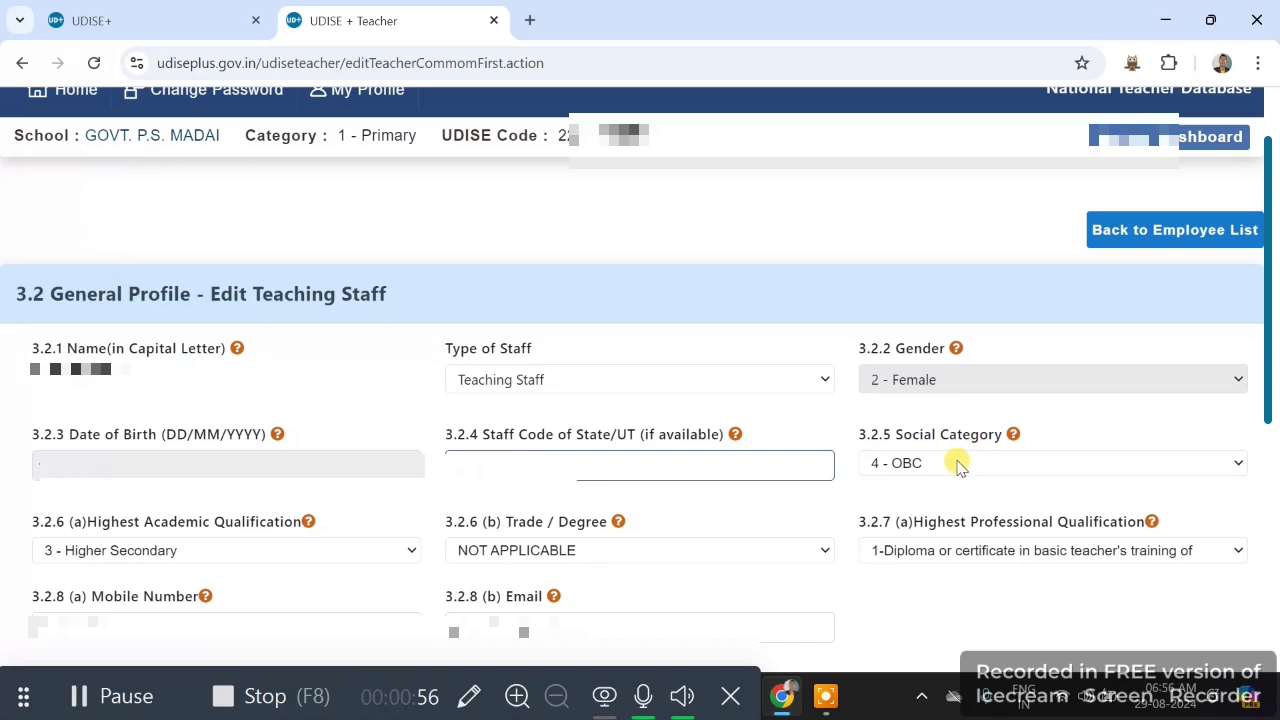
{"action": "left_click", "coordinate": [957, 463]}
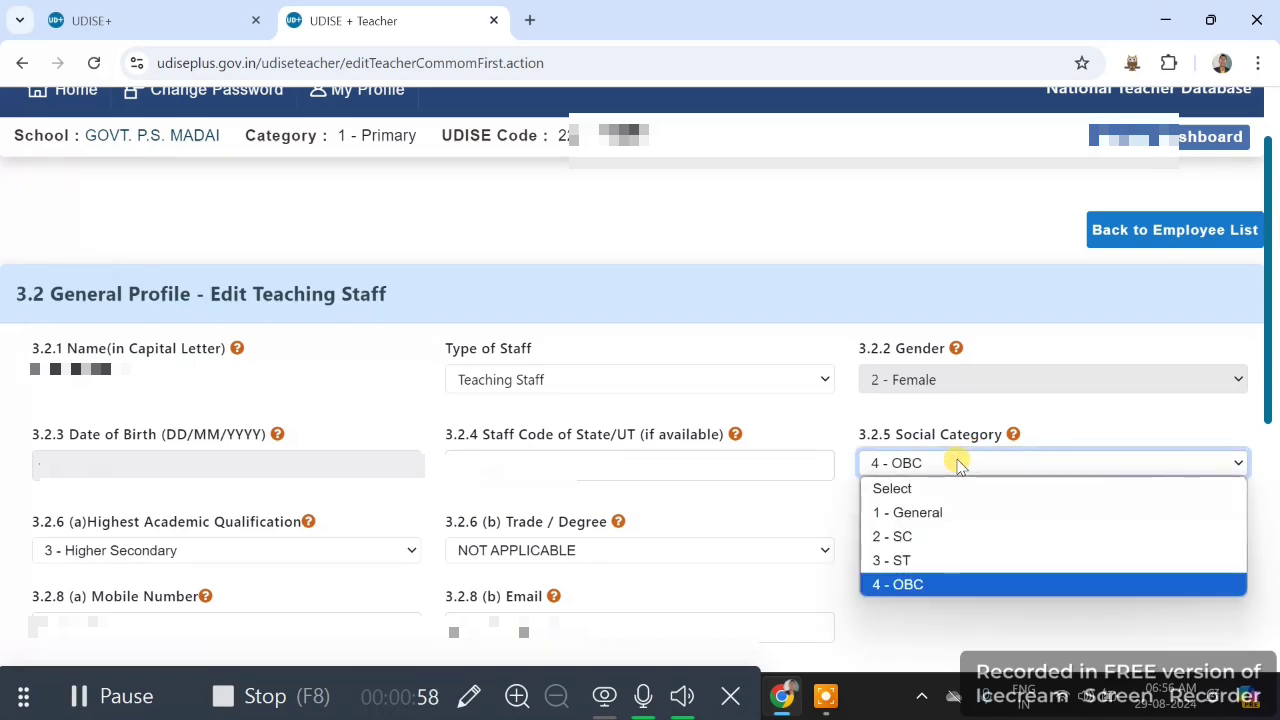
{"action": "left_click", "coordinate": [957, 463]}
{"action": "scroll", "coordinate": [252, 500], "scroll_direction": "down", "scroll_amount": 1}
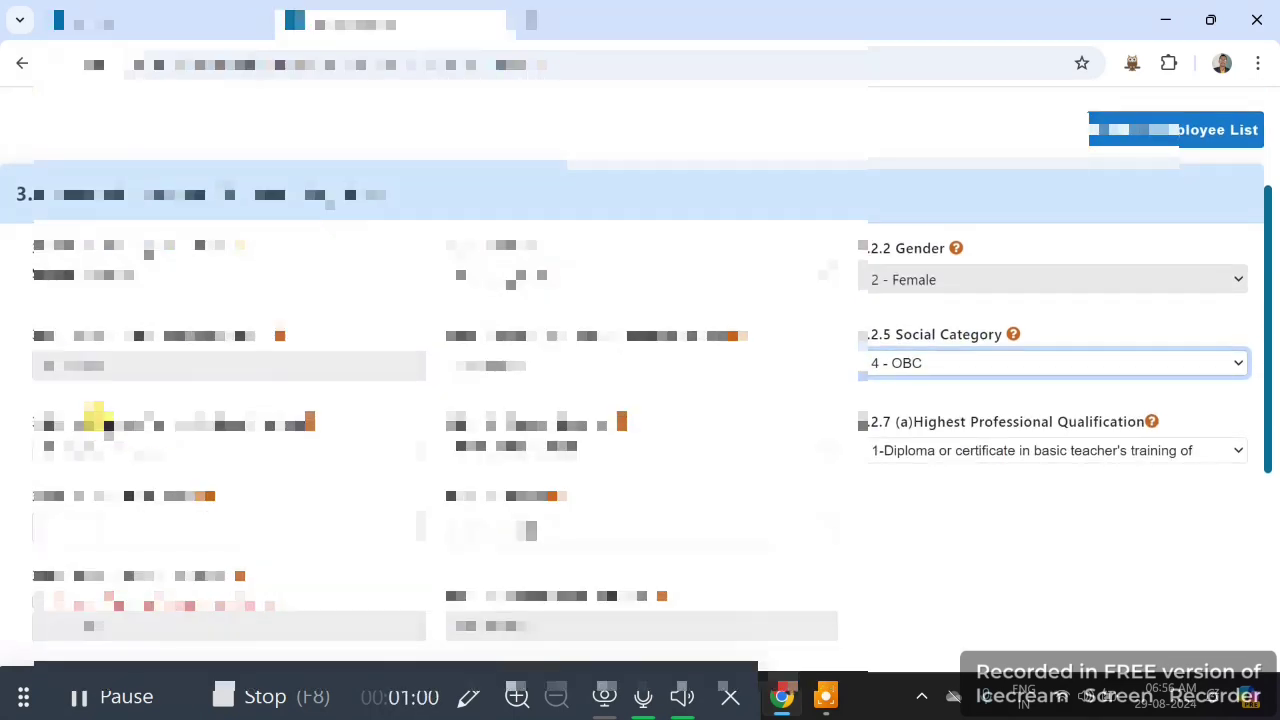
Try Graduate and Post Graduate as highest academic qualification, checking the trade/degree options for each, and set it back to 3 - Higher Secondary
{"action": "left_click", "coordinate": [327, 452]}
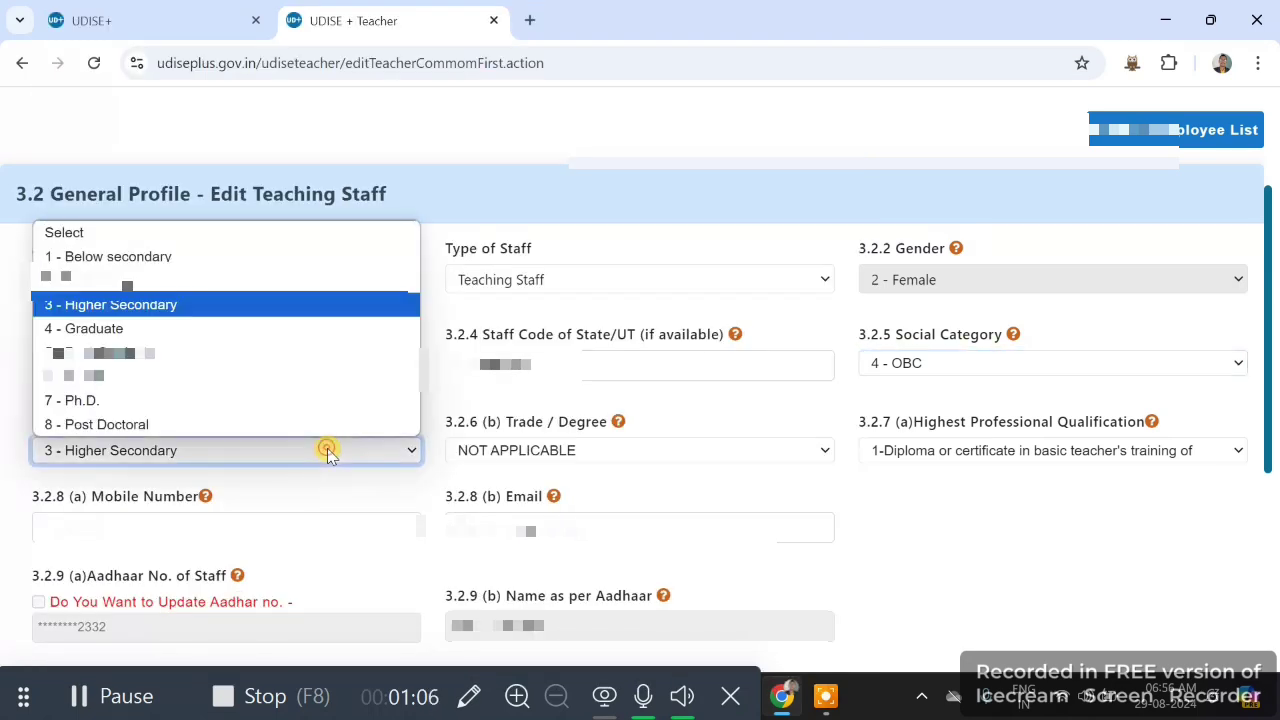
{"action": "left_click", "coordinate": [110, 339]}
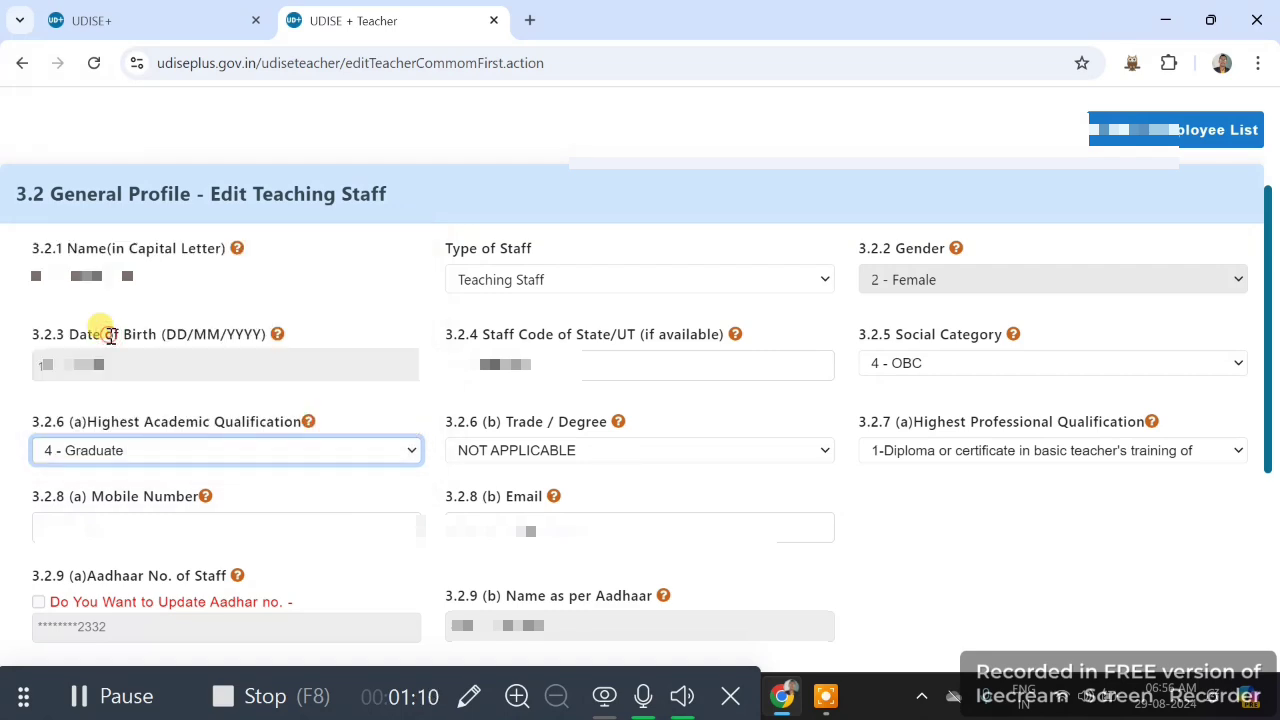
{"action": "left_click", "coordinate": [566, 463]}
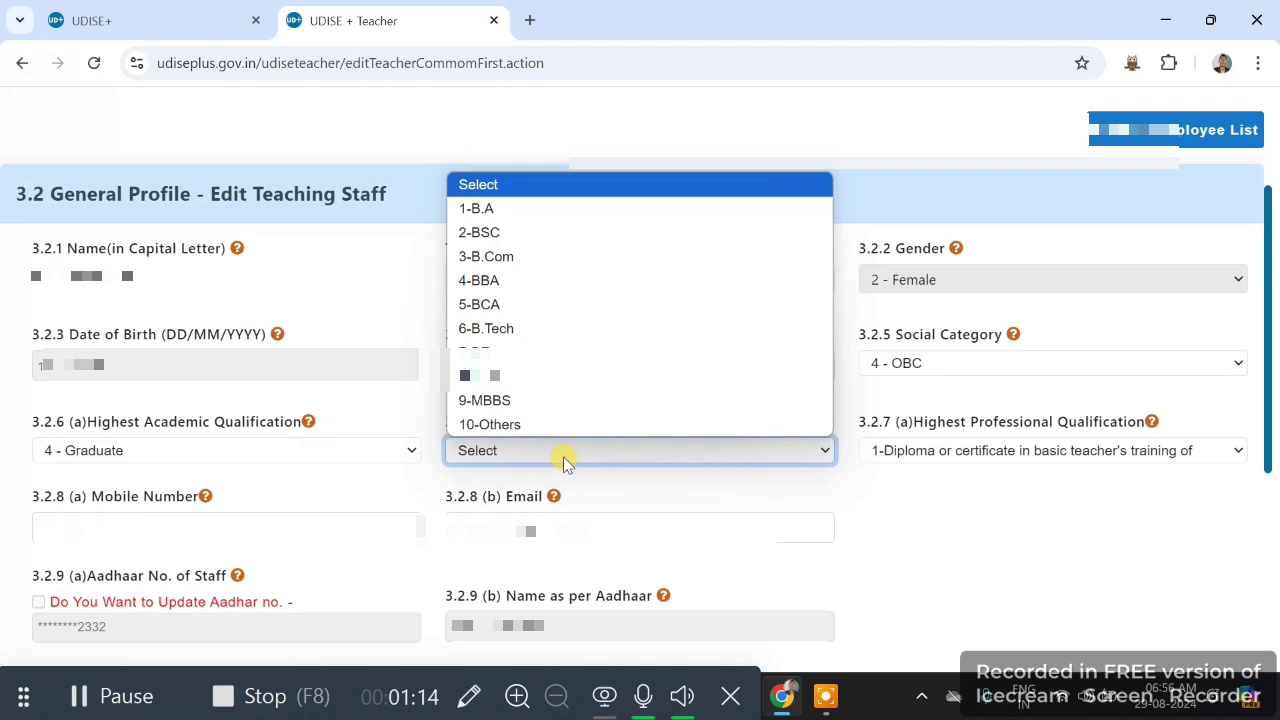
{"action": "left_click", "coordinate": [223, 451]}
{"action": "left_click", "coordinate": [105, 350]}
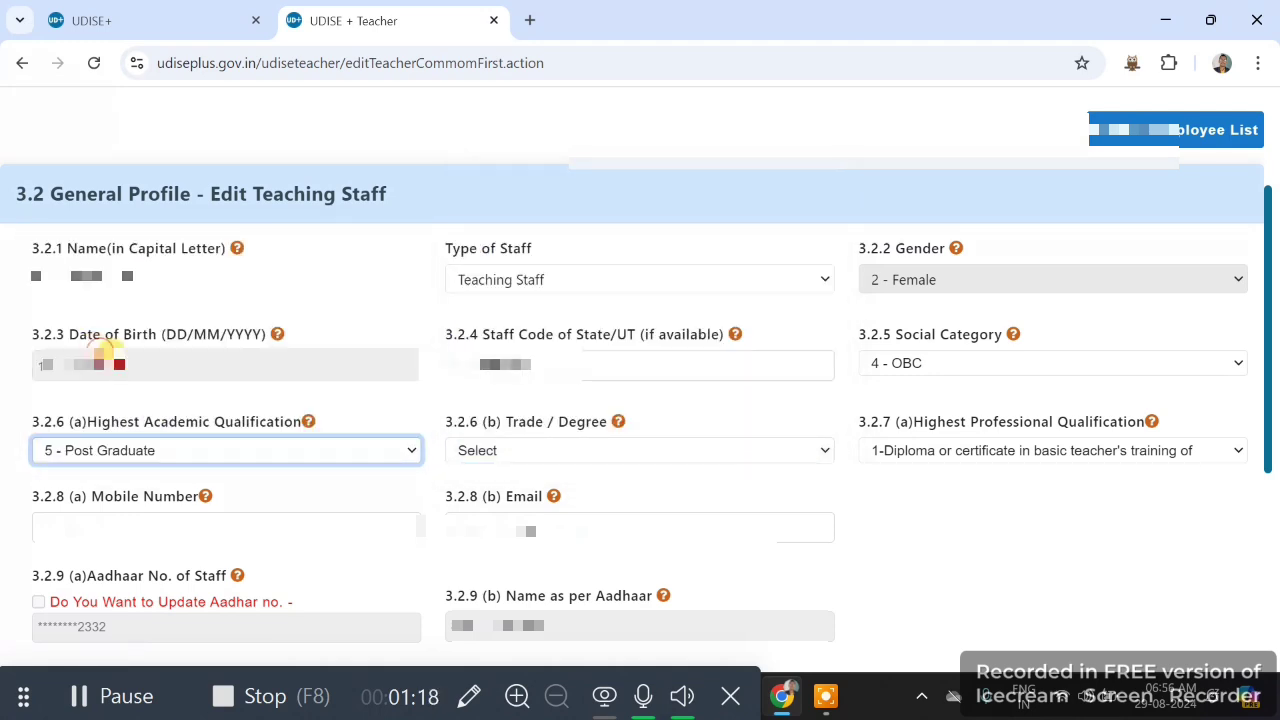
{"action": "left_click", "coordinate": [556, 450]}
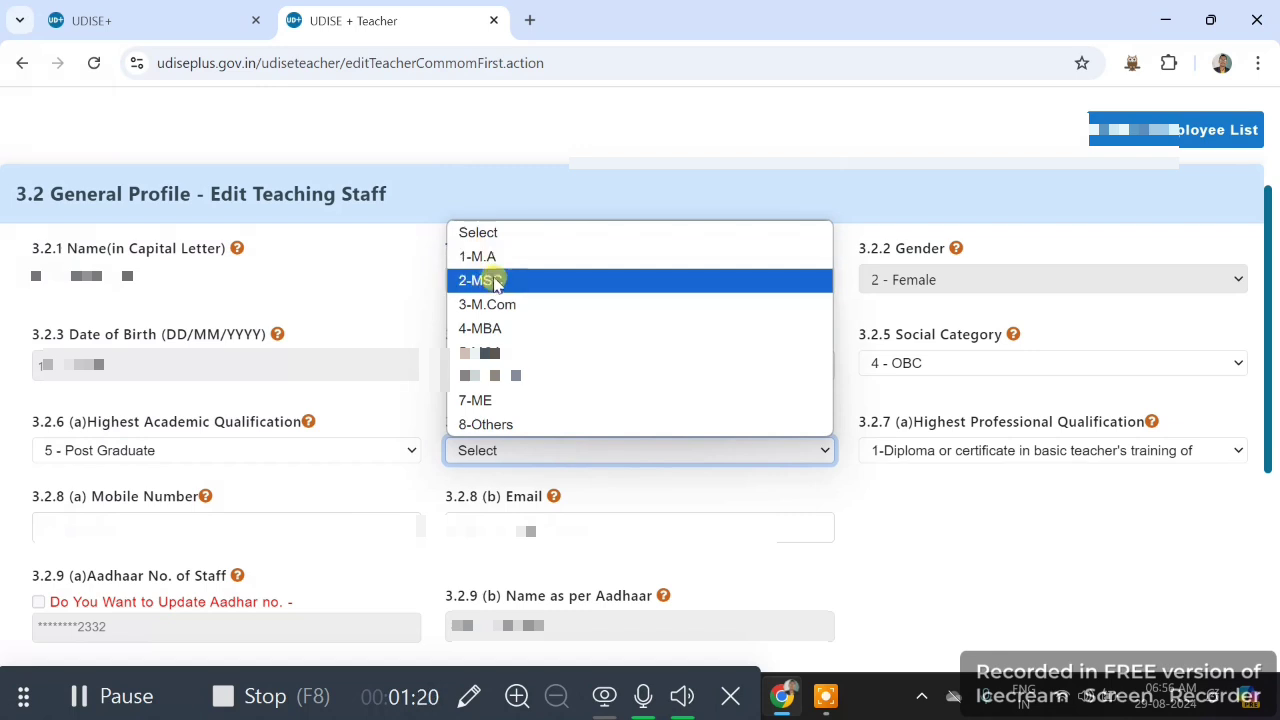
{"action": "left_click", "coordinate": [204, 458]}
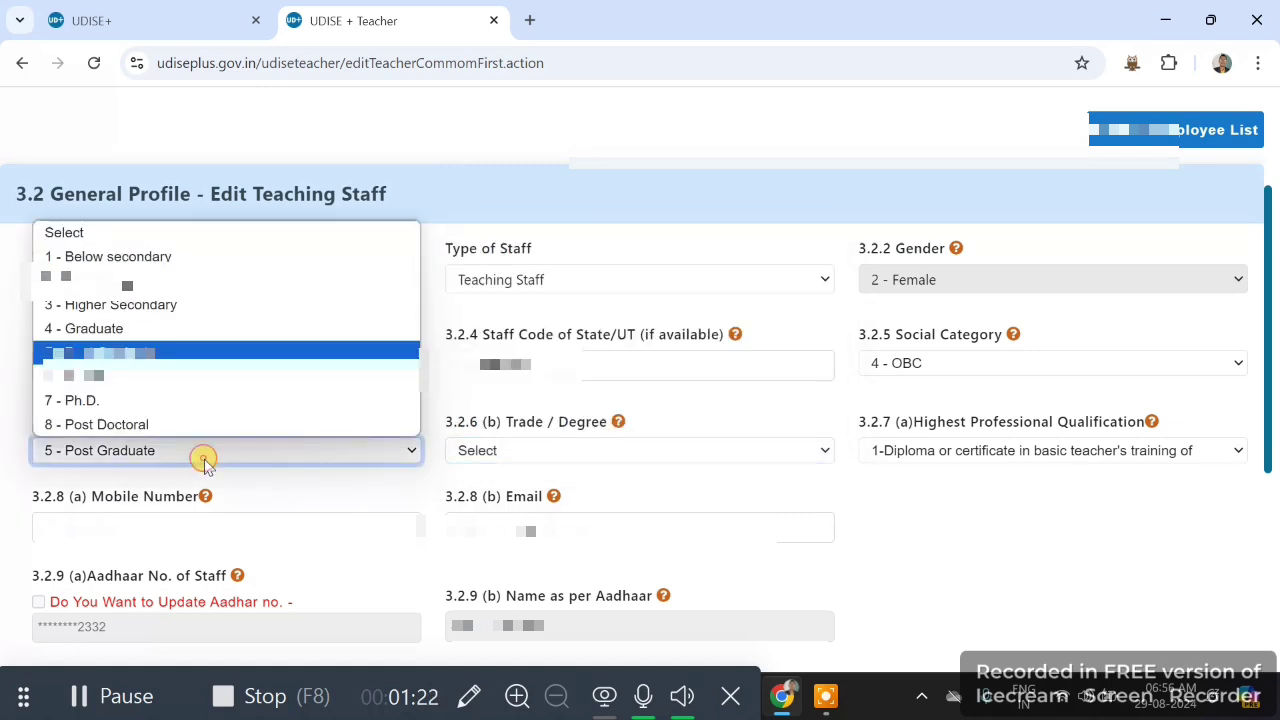
{"action": "left_click", "coordinate": [140, 305]}
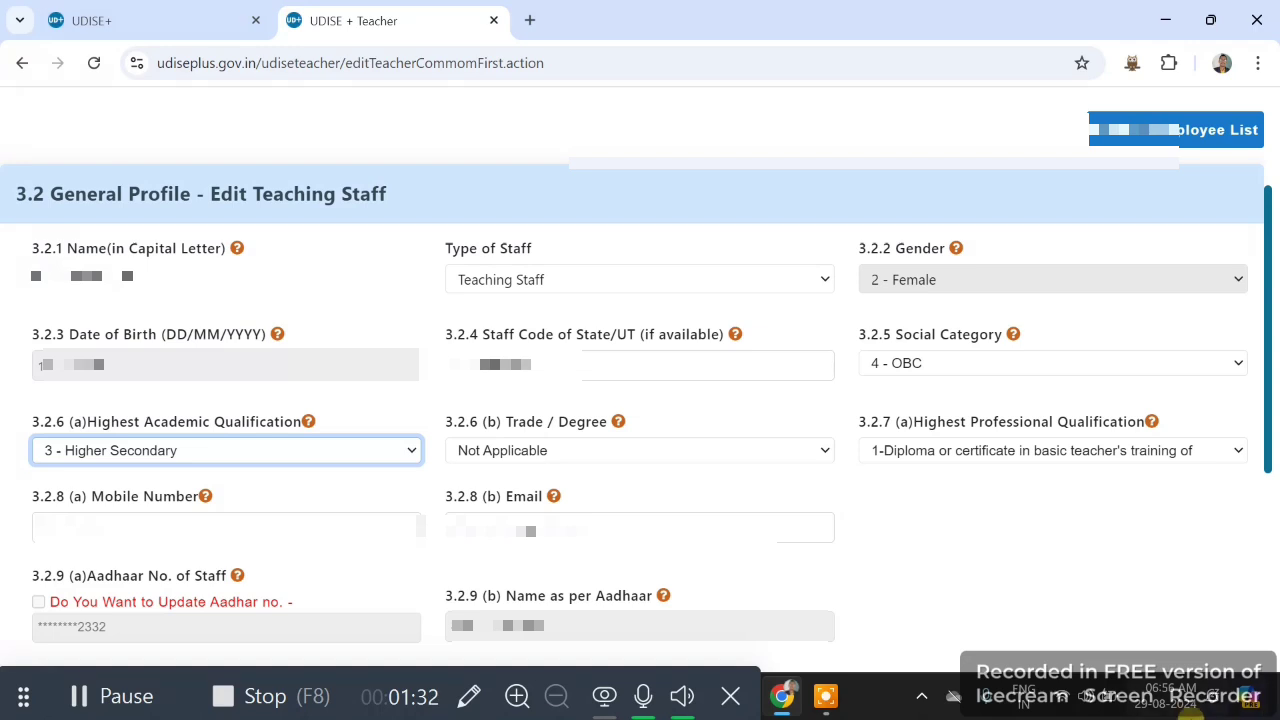
Select the two-year basic teacher's training diploma or certificate as highest professional qualification and go to the mobile number field
{"action": "left_click", "coordinate": [1118, 450]}
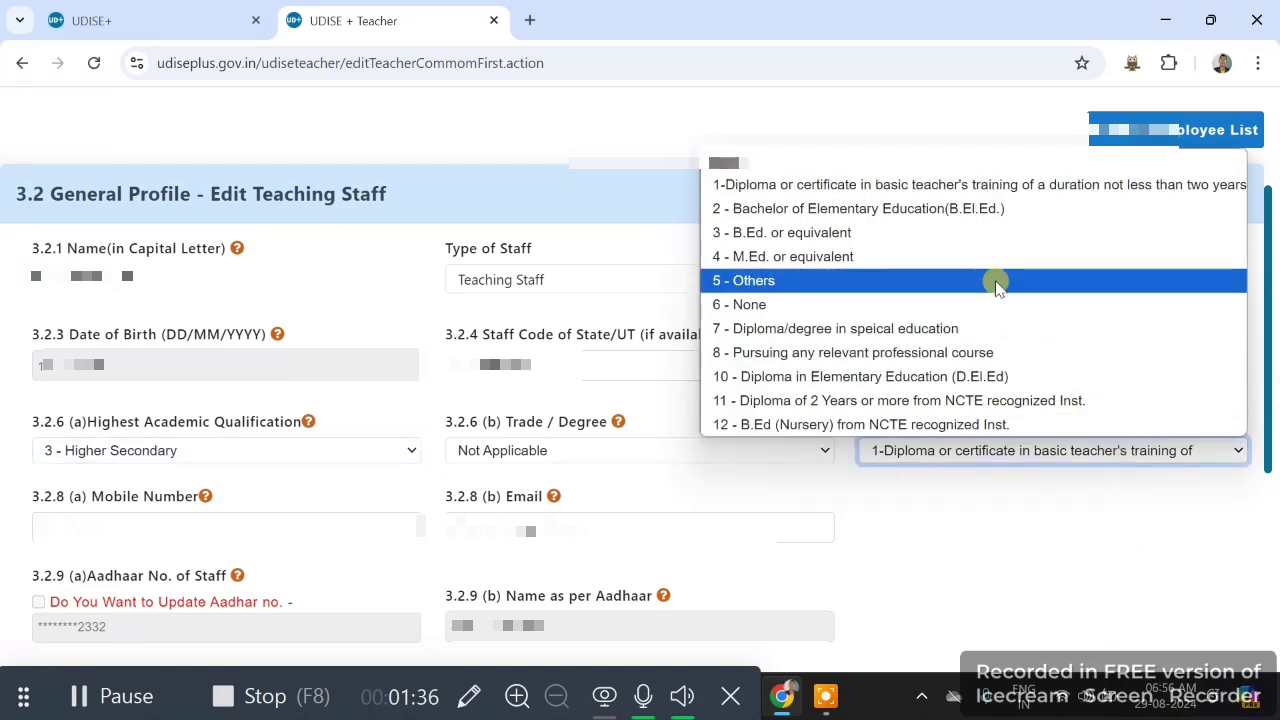
{"action": "left_click", "coordinate": [1036, 186]}
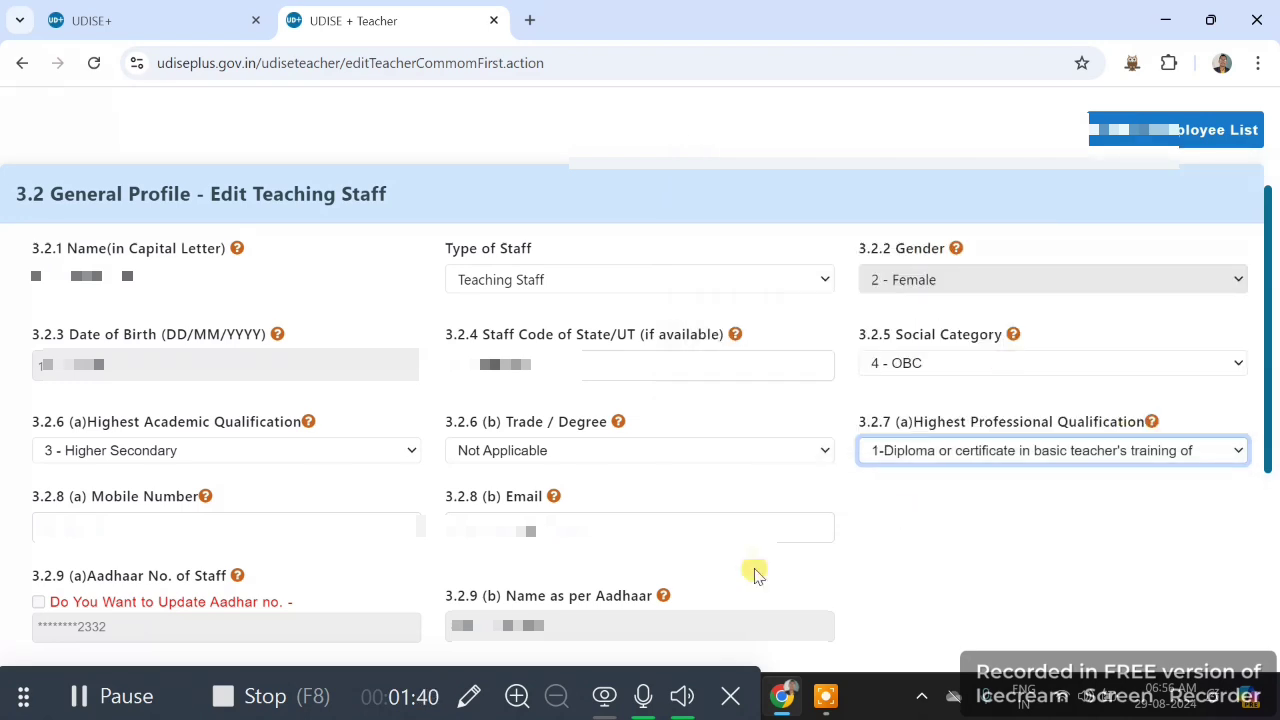
{"action": "left_click", "coordinate": [280, 552]}
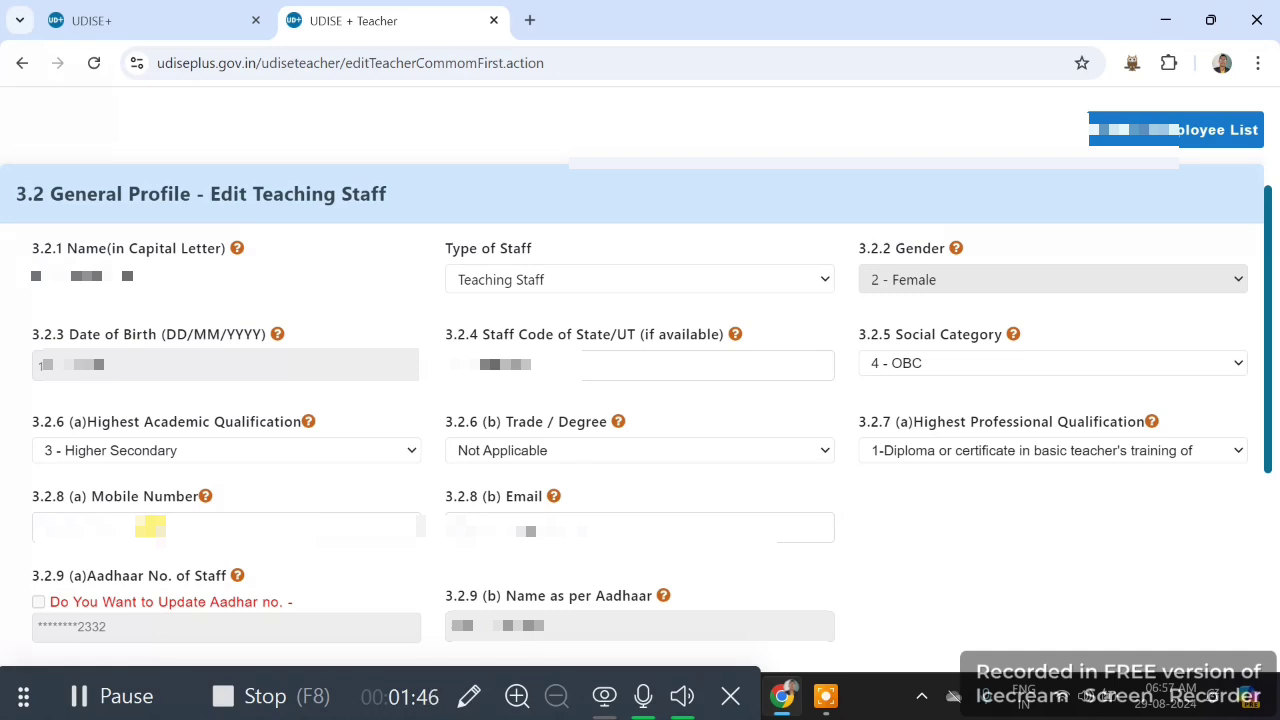
{"action": "left_click", "coordinate": [120, 522]}
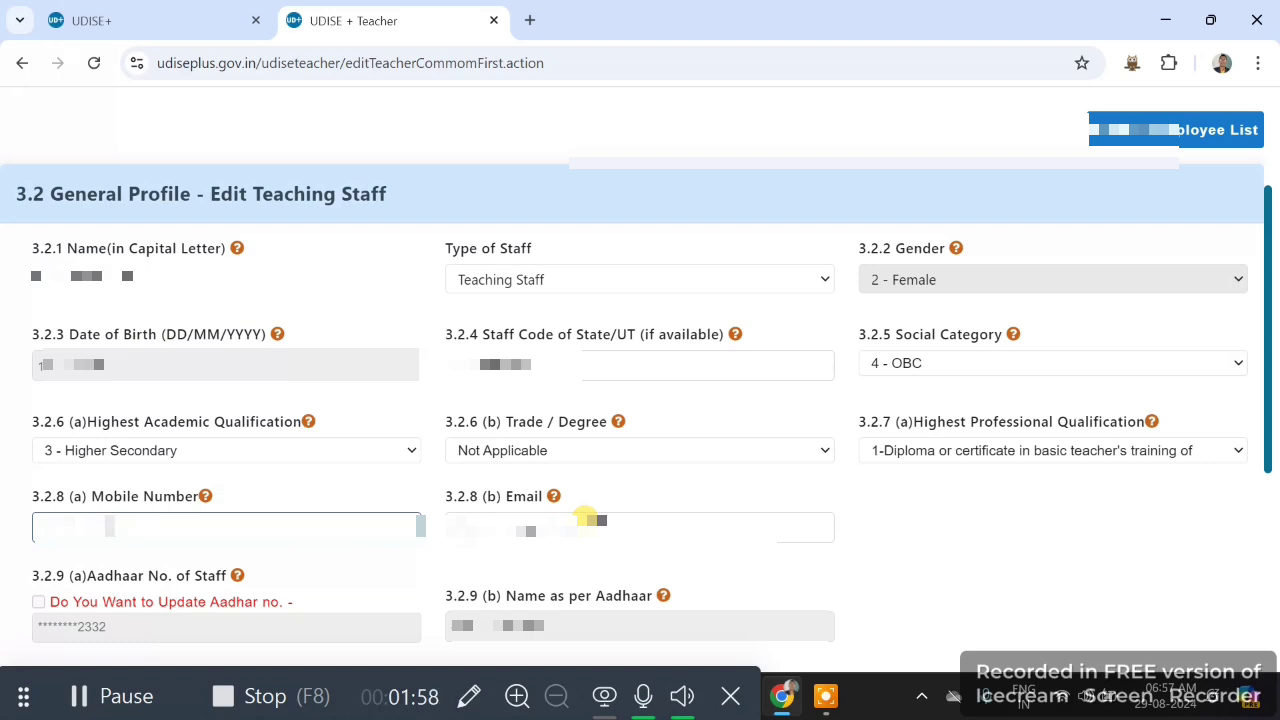
Review the Aadhaar details and the levels up to which subjects are studied, including the options for Mathematics
{"action": "scroll", "coordinate": [500, 545], "scroll_direction": "down", "scroll_amount": 2}
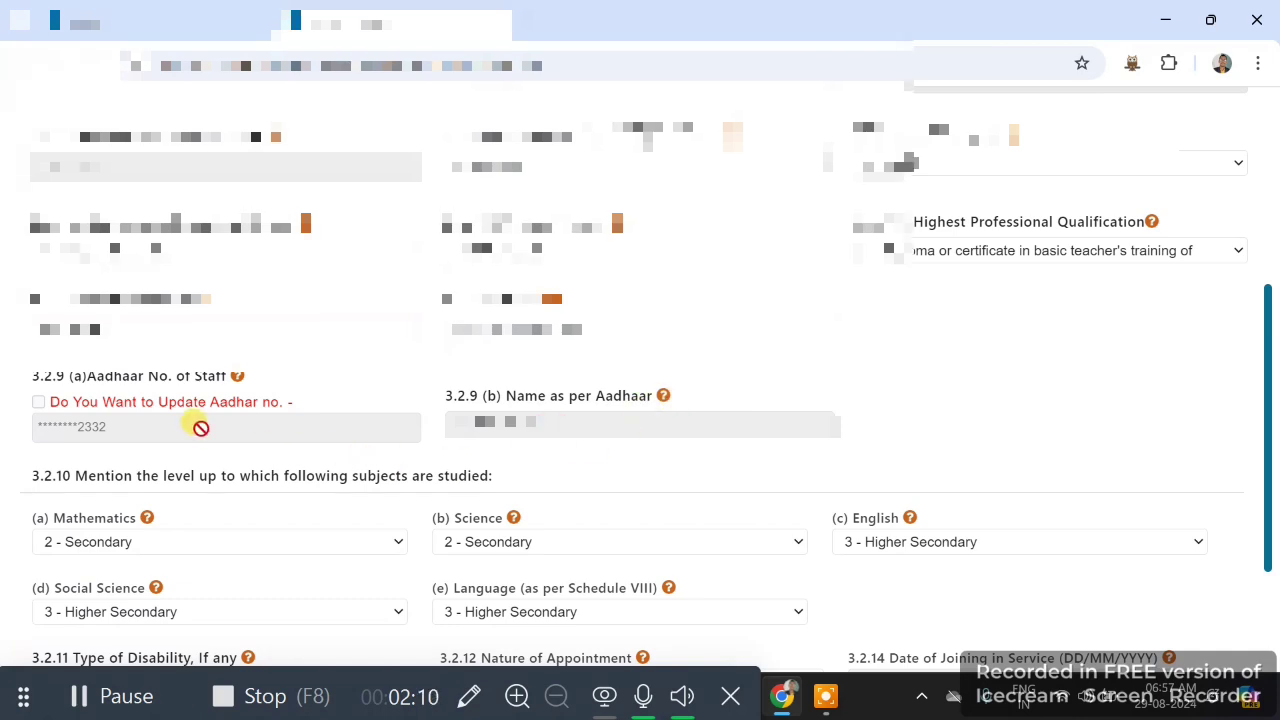
{"action": "scroll", "coordinate": [200, 430], "scroll_direction": "down", "scroll_amount": 1}
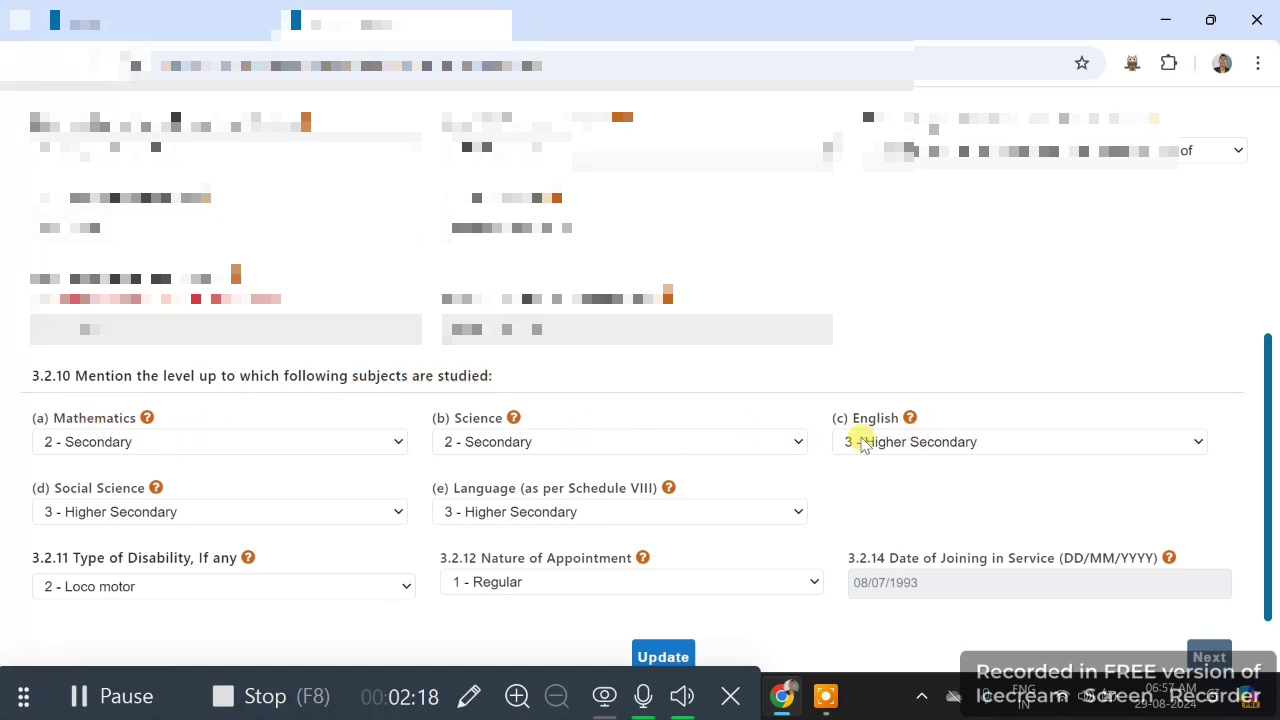
{"action": "left_click", "coordinate": [178, 442]}
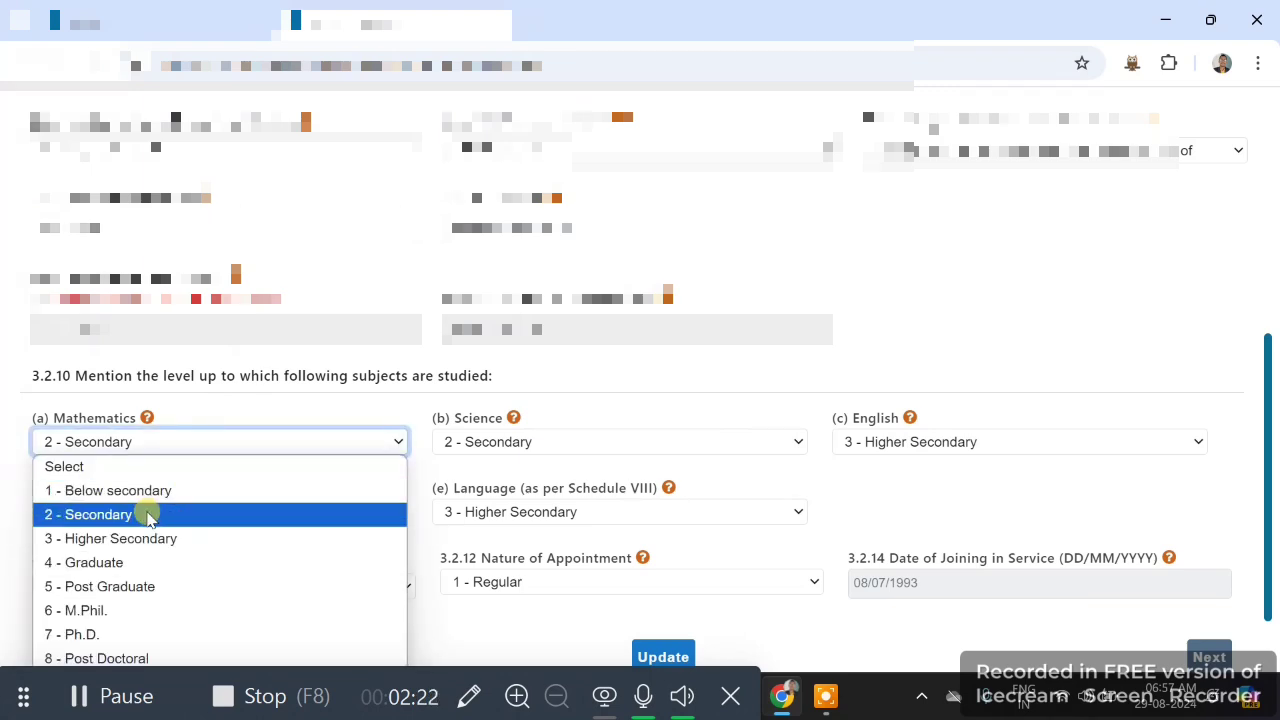
{"action": "left_click", "coordinate": [156, 432]}
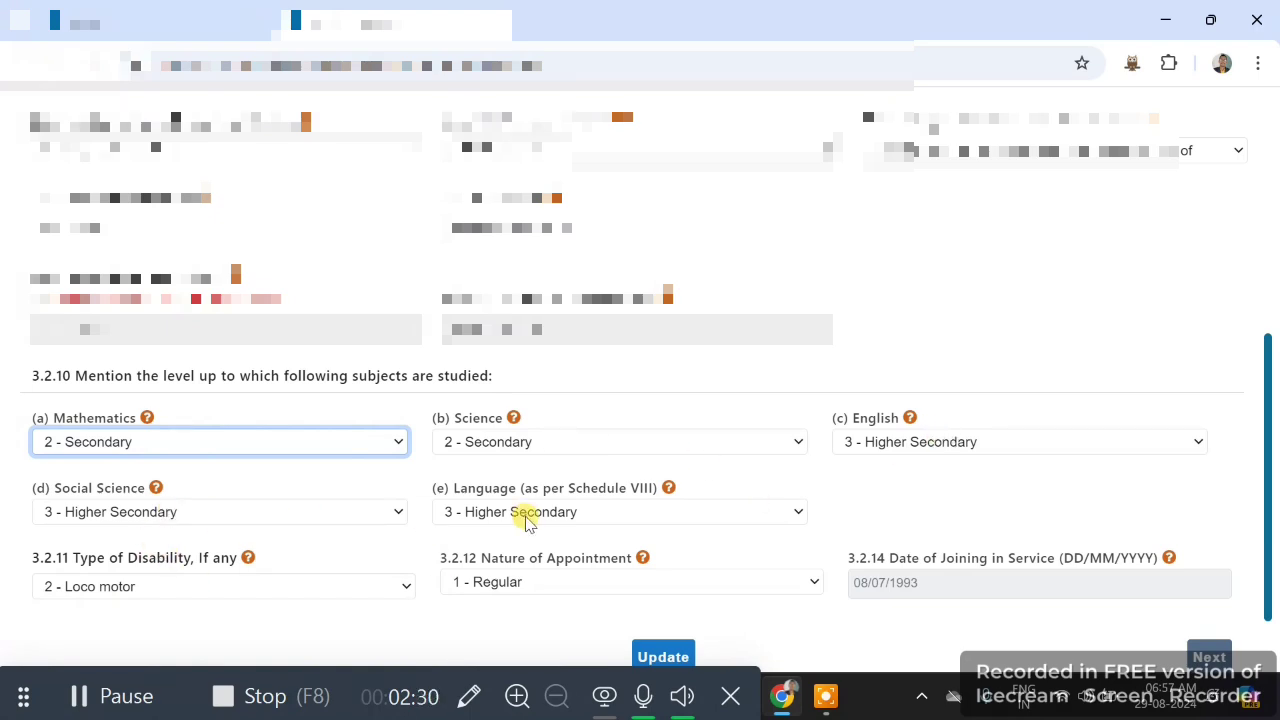
Review the type of disability options and choose 1 - Regular as the nature of appointment
{"action": "scroll", "coordinate": [389, 540], "scroll_direction": "down", "scroll_amount": 2}
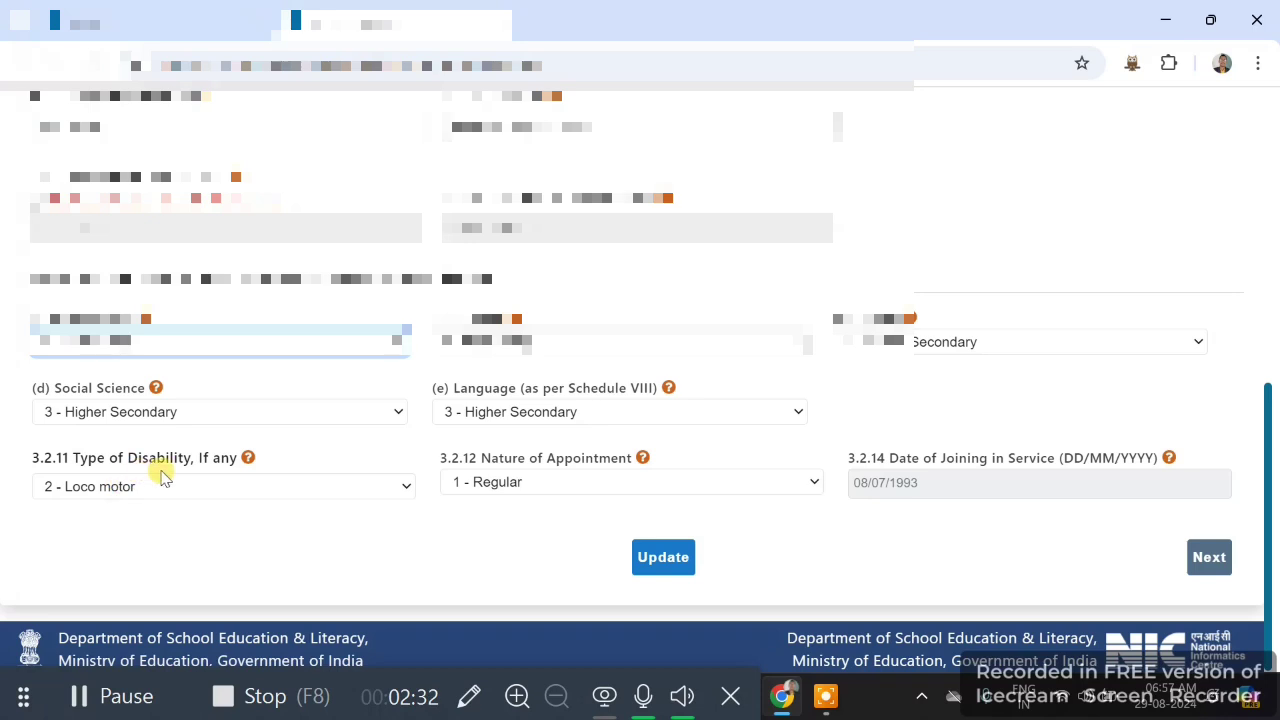
{"action": "left_click", "coordinate": [224, 488]}
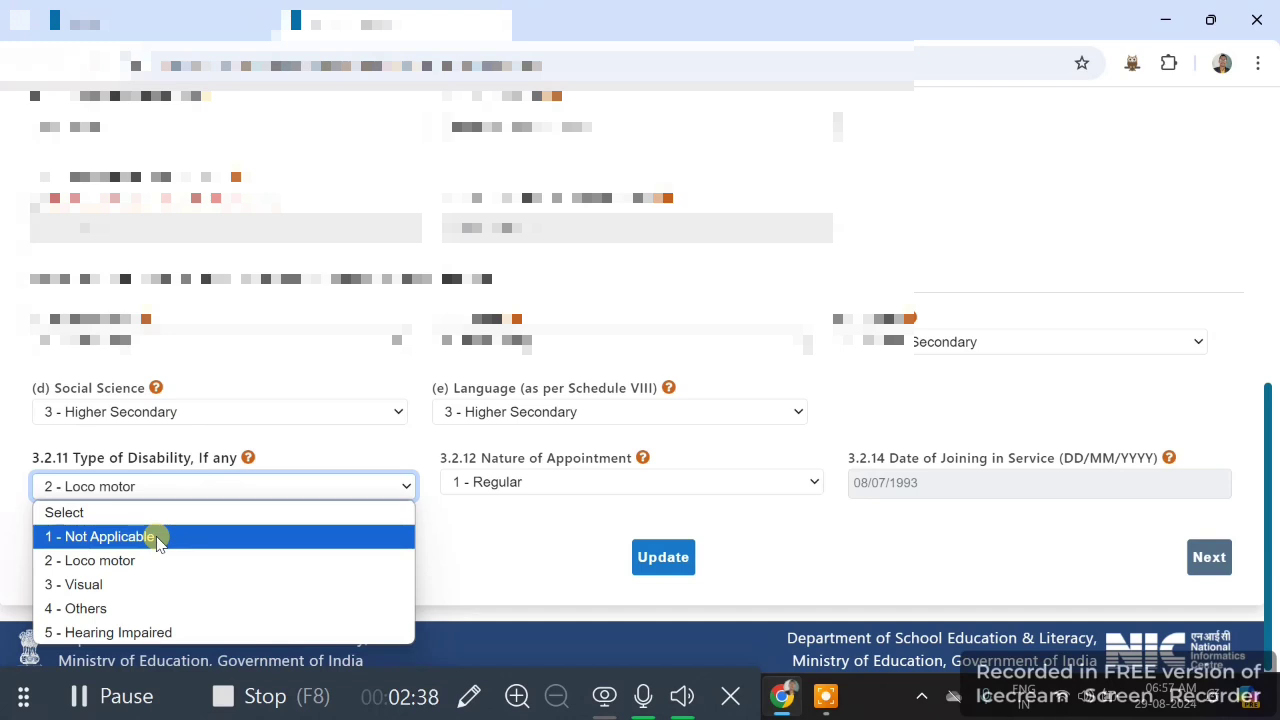
{"action": "left_click", "coordinate": [514, 517]}
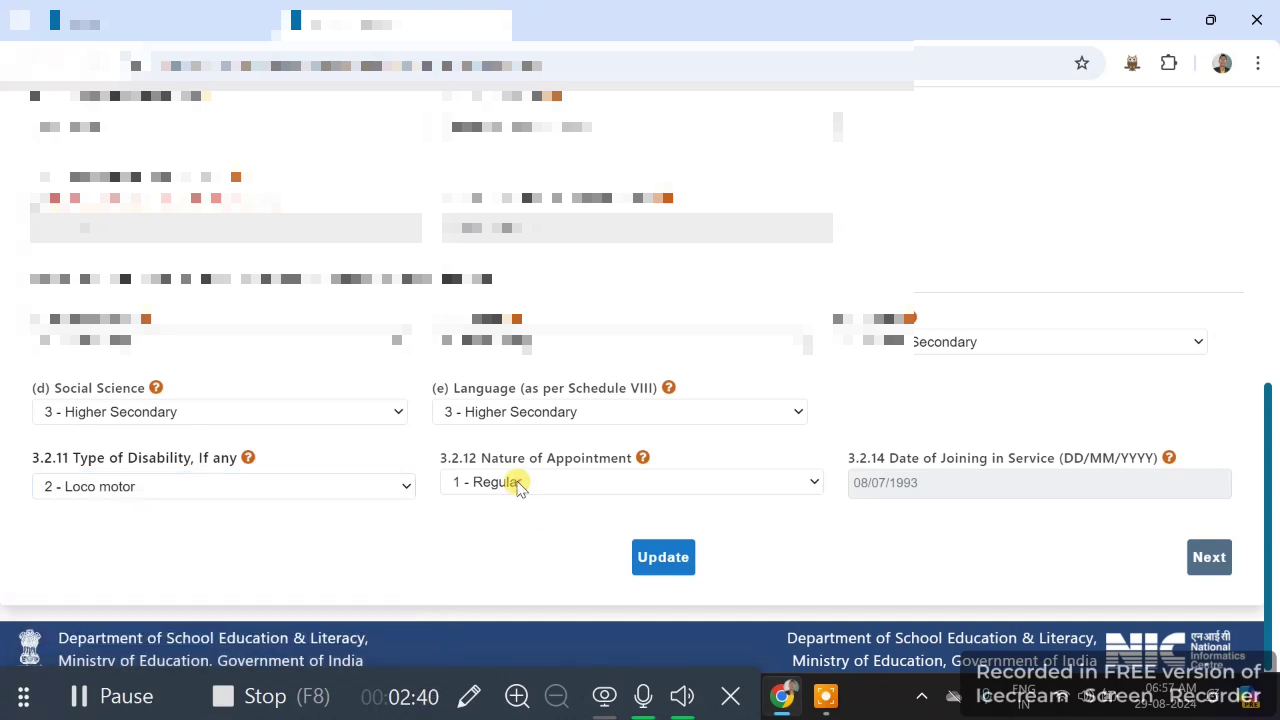
{"action": "left_click", "coordinate": [518, 483]}
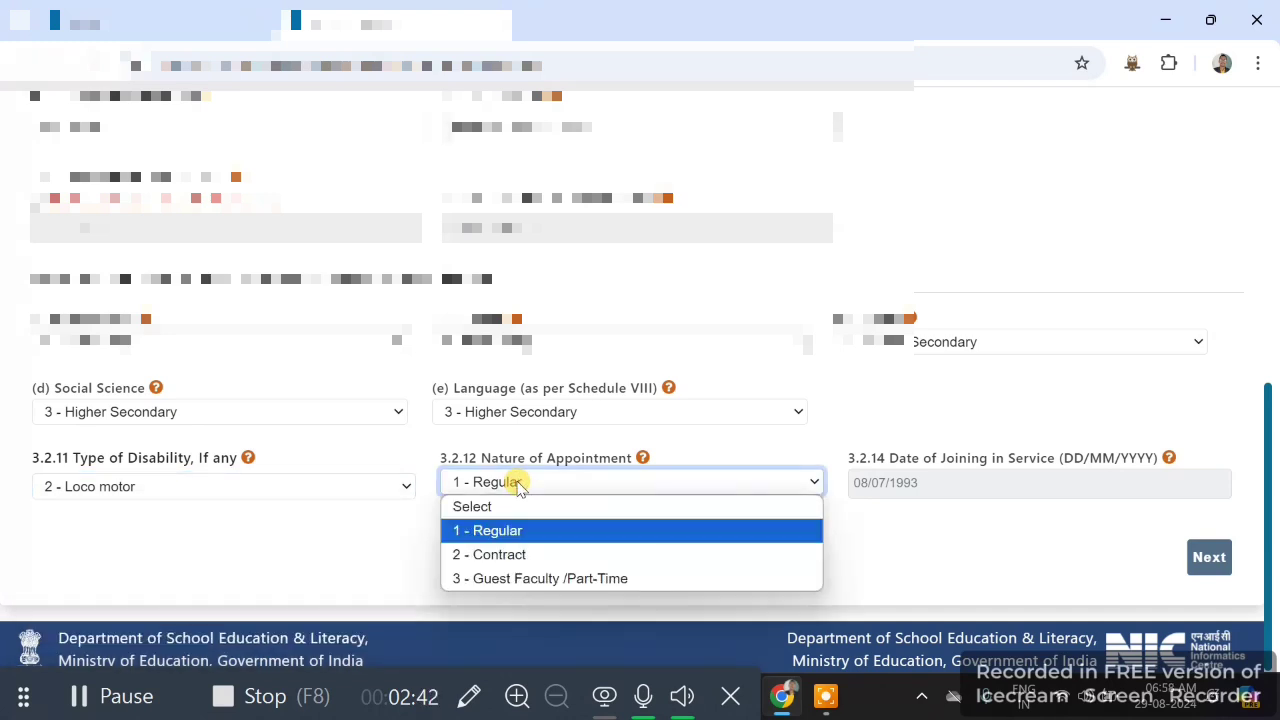
{"action": "left_click", "coordinate": [530, 531]}
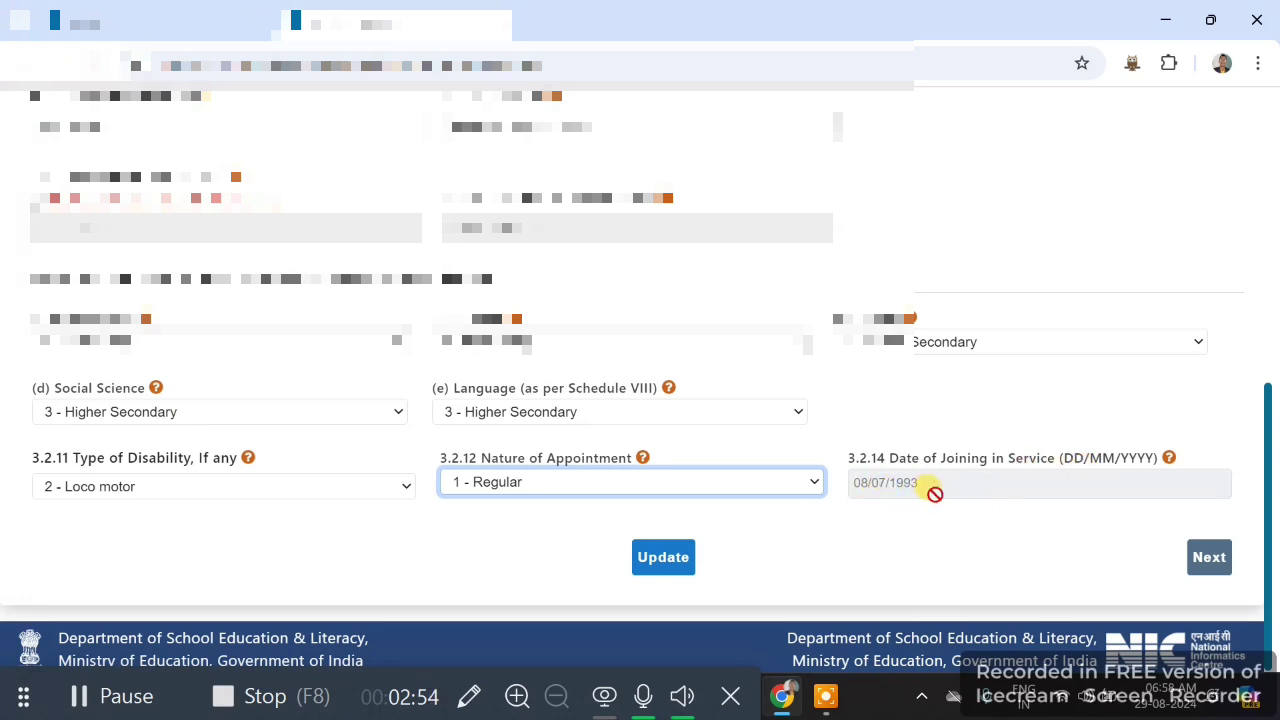
Recheck the entries in the General Profile and submit its update
{"action": "scroll", "coordinate": [321, 336], "scroll_direction": "up", "scroll_amount": 1}
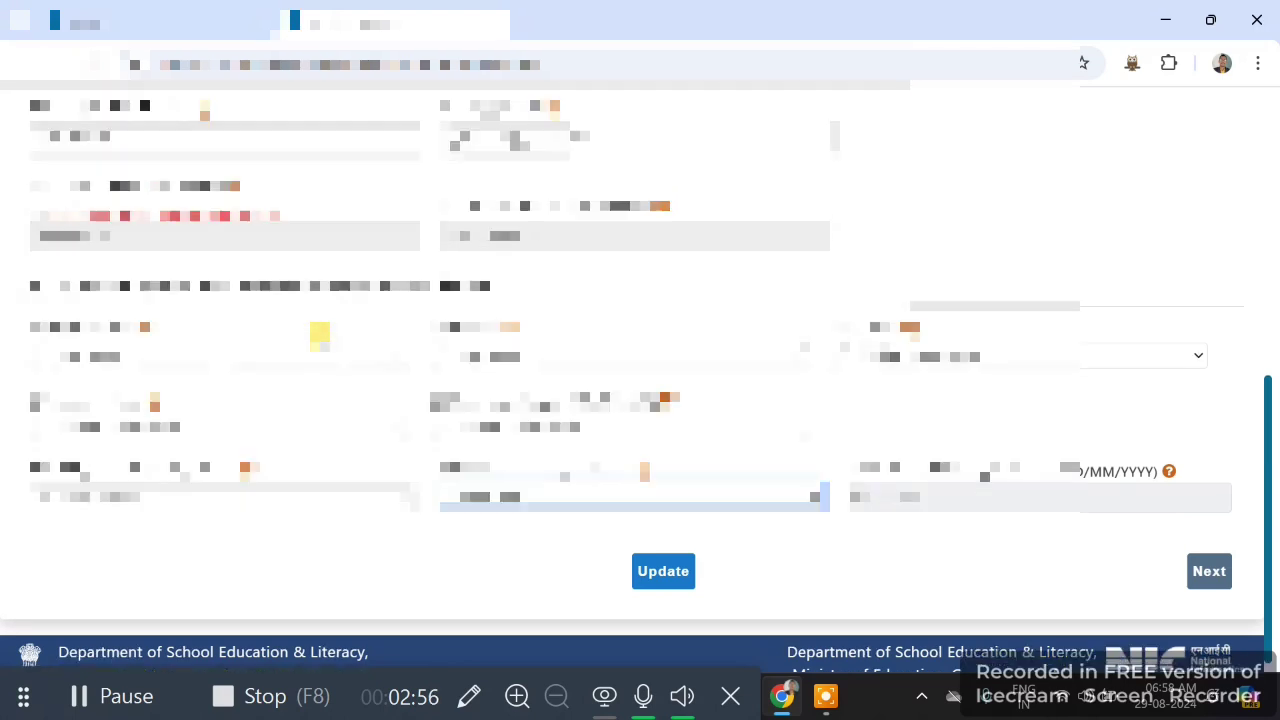
{"action": "scroll", "coordinate": [400, 270], "scroll_direction": "up", "scroll_amount": 2}
{"action": "mouse_move", "coordinate": [918, 520]}
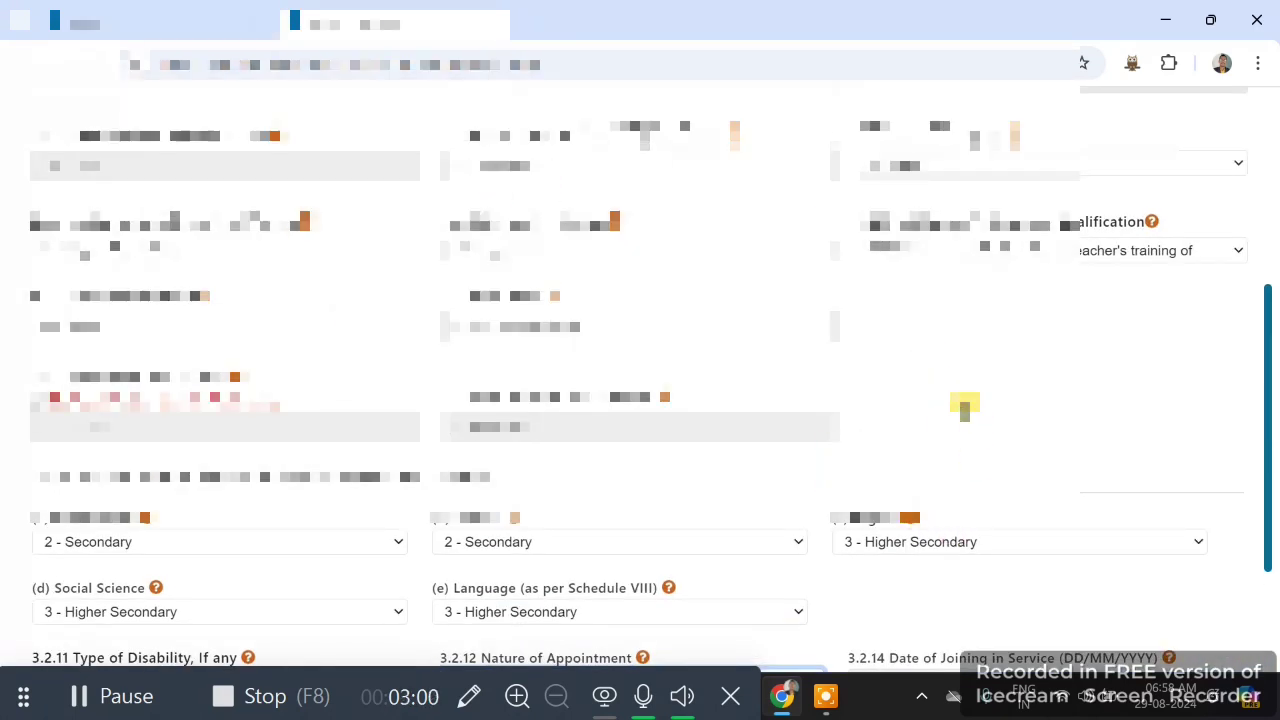
{"action": "scroll", "coordinate": [880, 480], "scroll_direction": "down", "scroll_amount": 1}
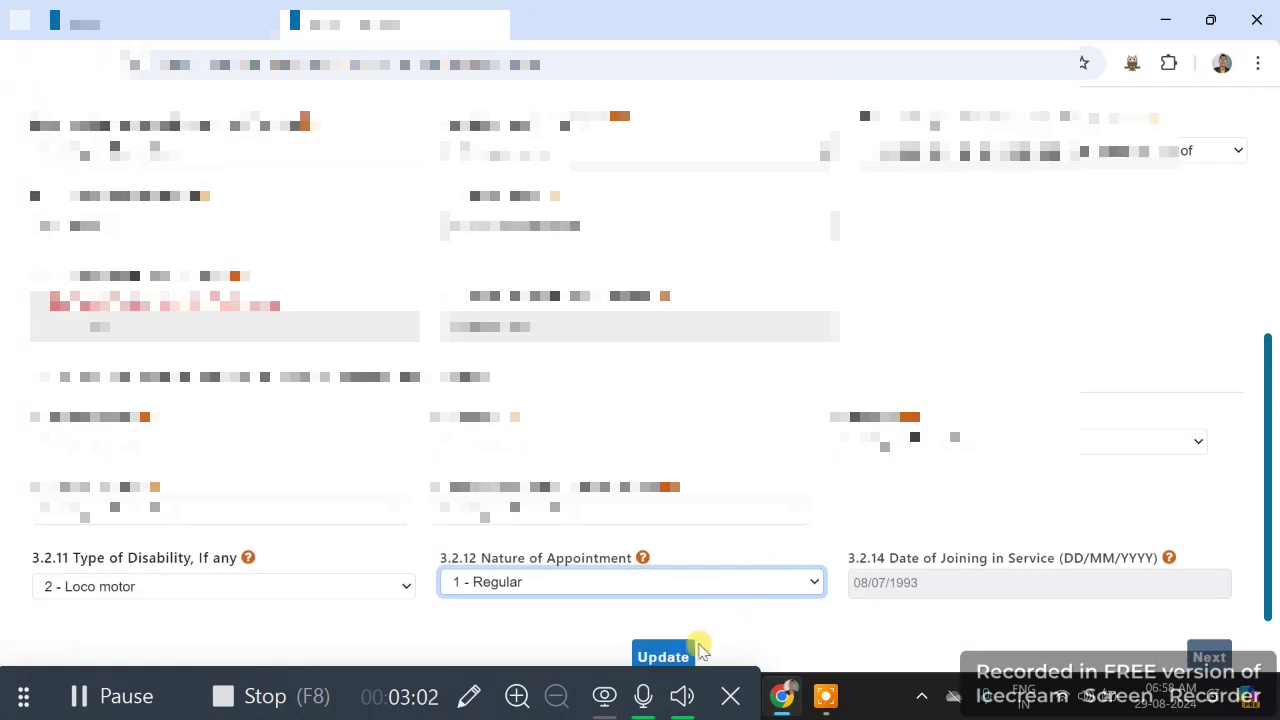
{"action": "scroll", "coordinate": [757, 586], "scroll_direction": "down", "scroll_amount": 1}
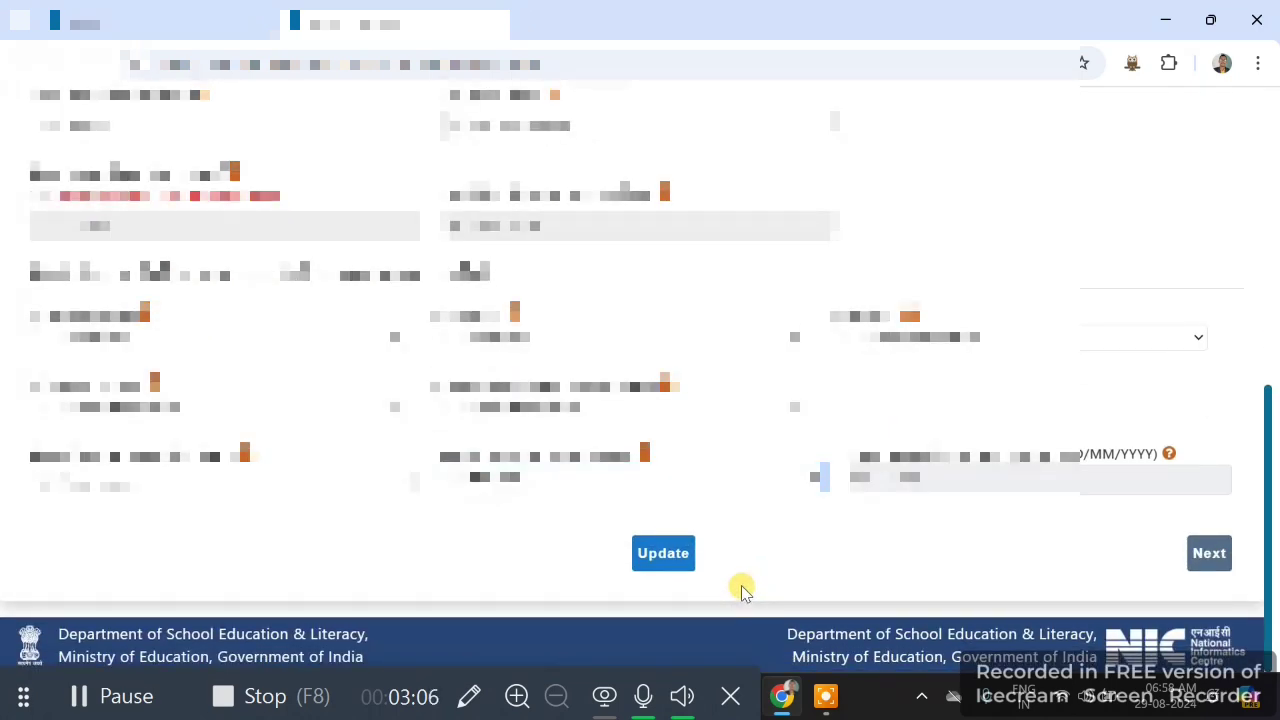
{"action": "left_click", "coordinate": [657, 560]}
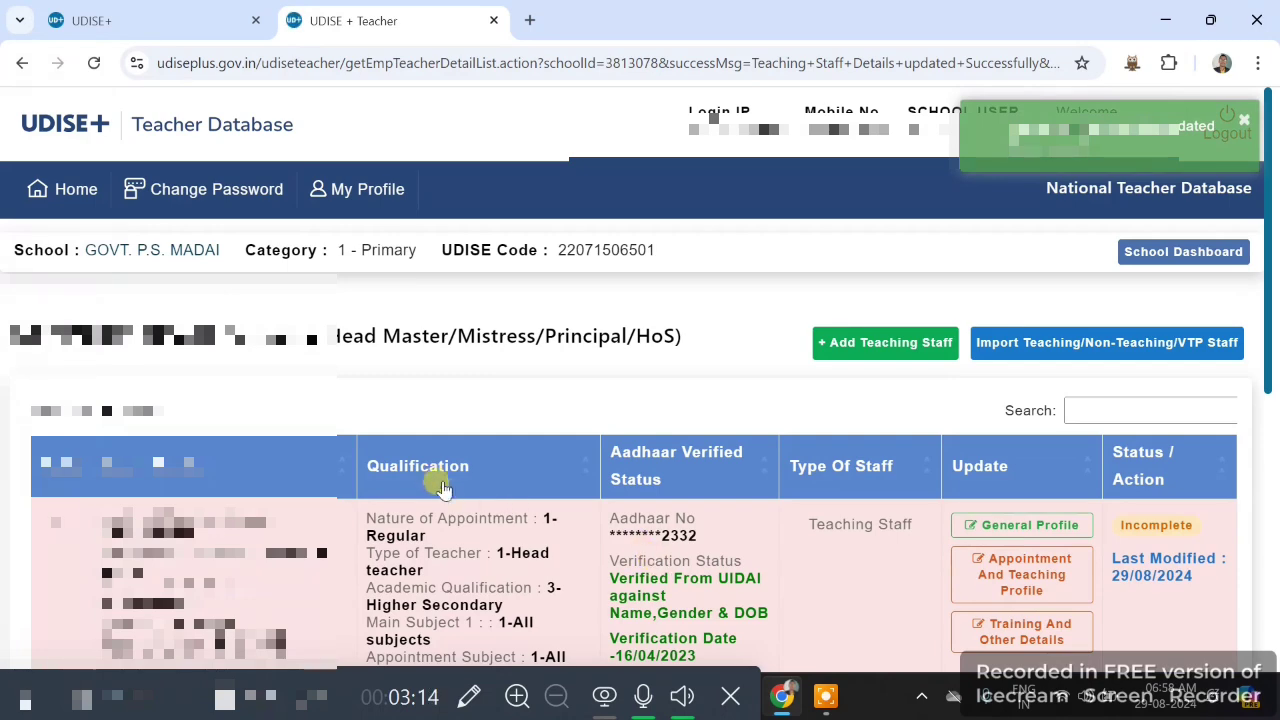
Open the first teacher's Appointment and Teaching Profile from the teacher details list
{"action": "scroll", "coordinate": [611, 430], "scroll_direction": "down", "scroll_amount": 2}
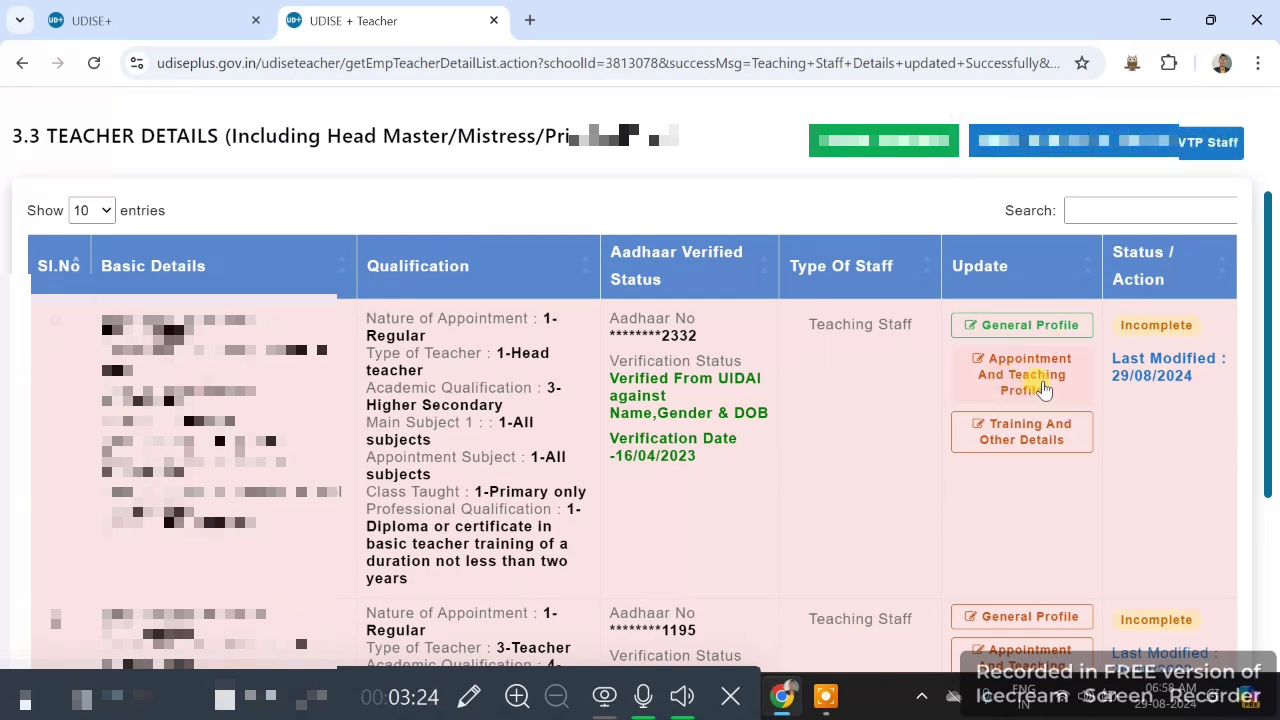
{"action": "left_click", "coordinate": [1033, 372]}
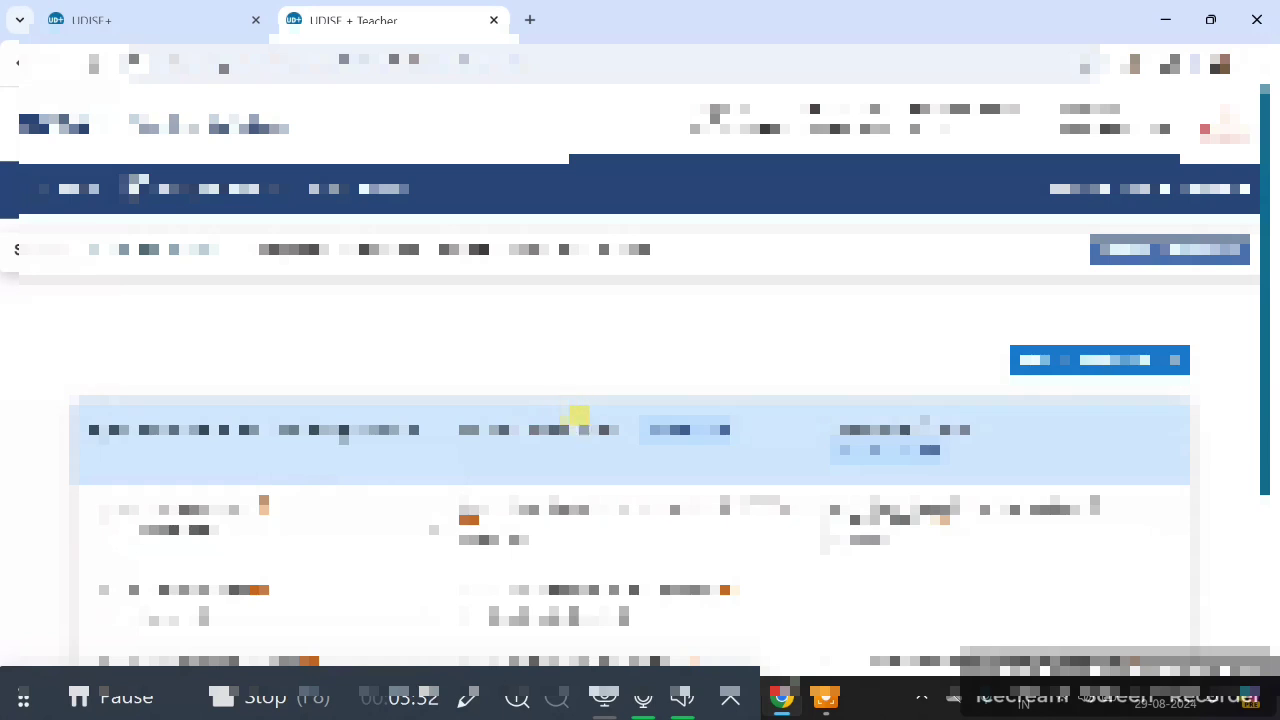
{"action": "scroll", "coordinate": [578, 414], "scroll_direction": "down", "scroll_amount": 2}
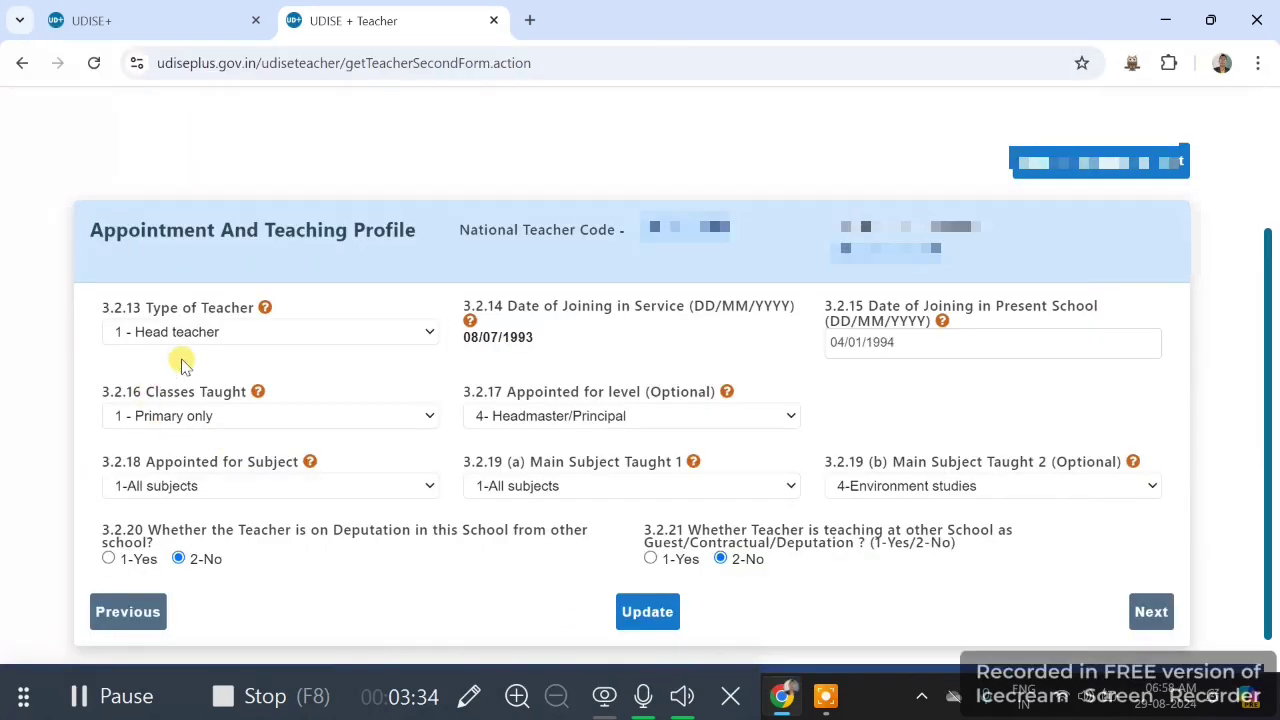
Review the options for type of teacher, classes taught and appointed level in the Appointment and Teaching Profile
{"action": "left_click", "coordinate": [229, 335]}
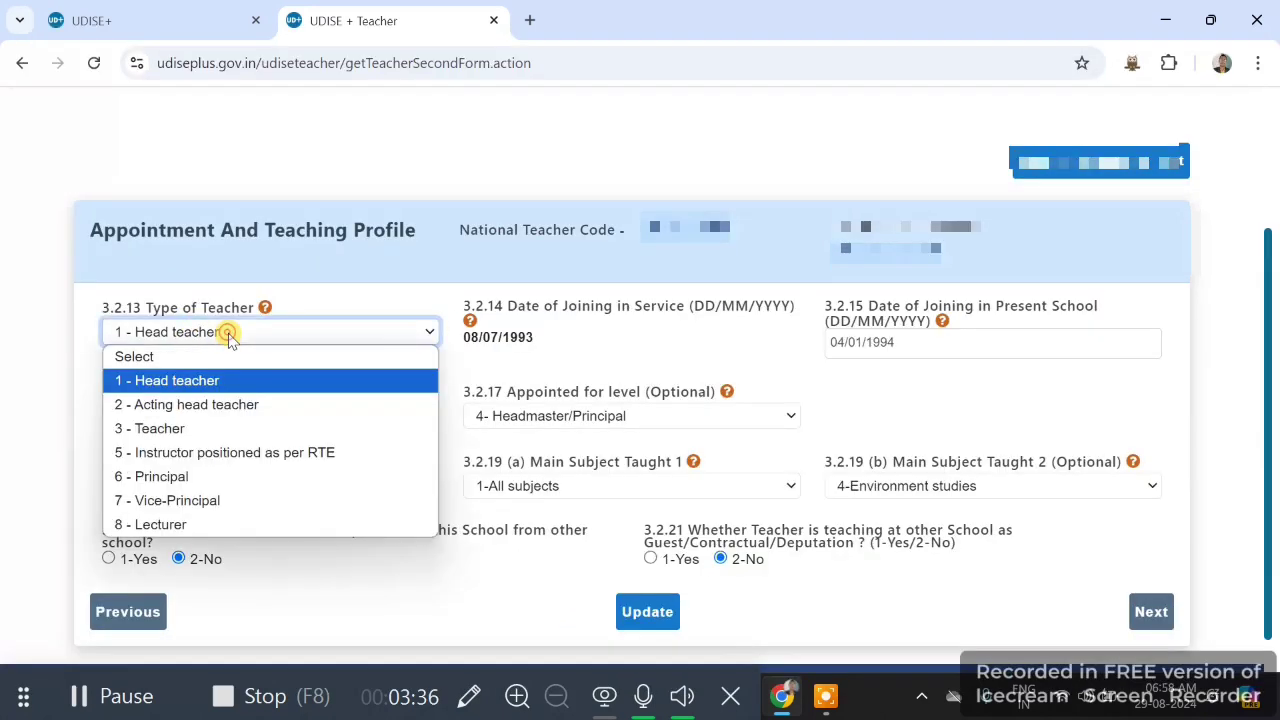
{"action": "left_click", "coordinate": [229, 335]}
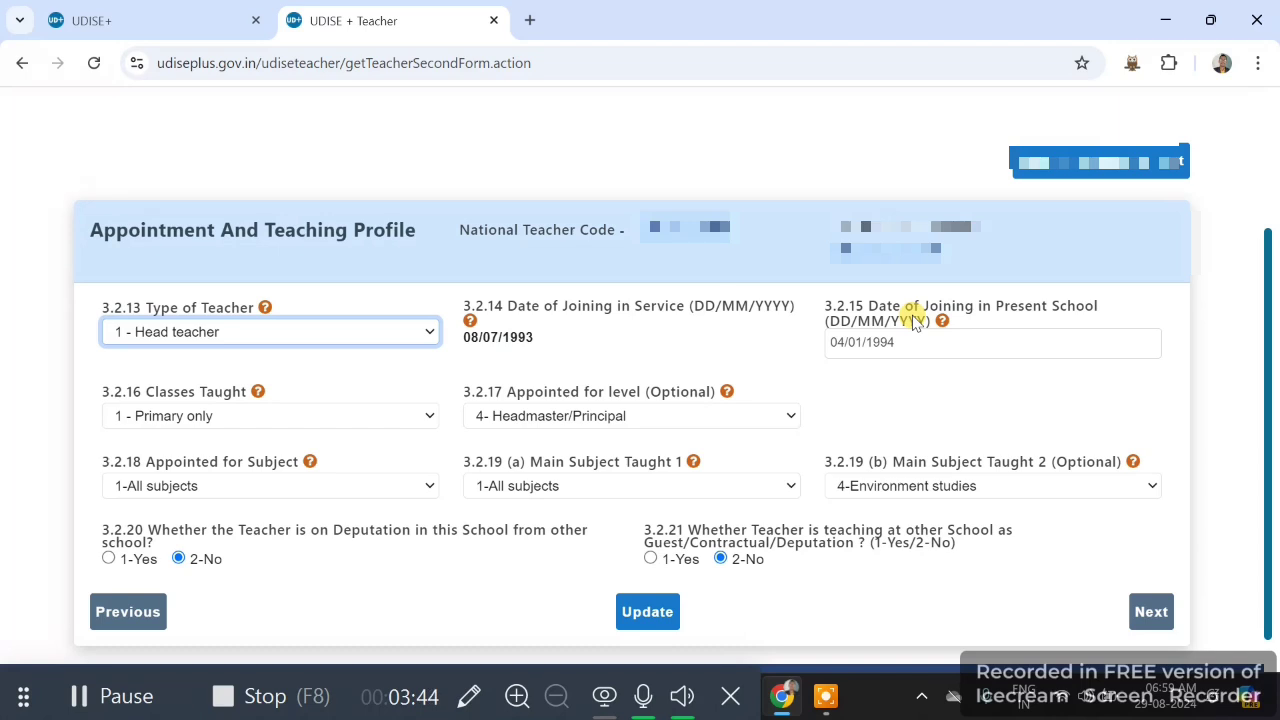
{"action": "left_click", "coordinate": [271, 414]}
{"action": "left_click", "coordinate": [271, 414]}
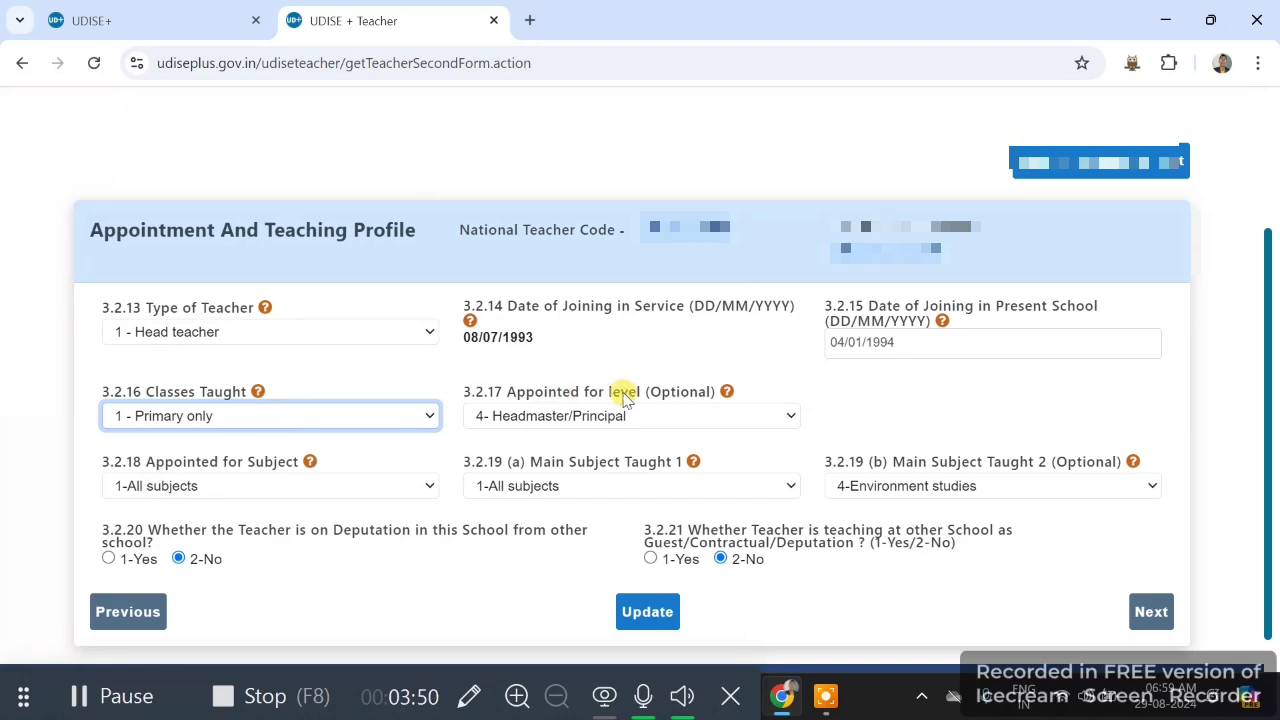
{"action": "left_click", "coordinate": [666, 410]}
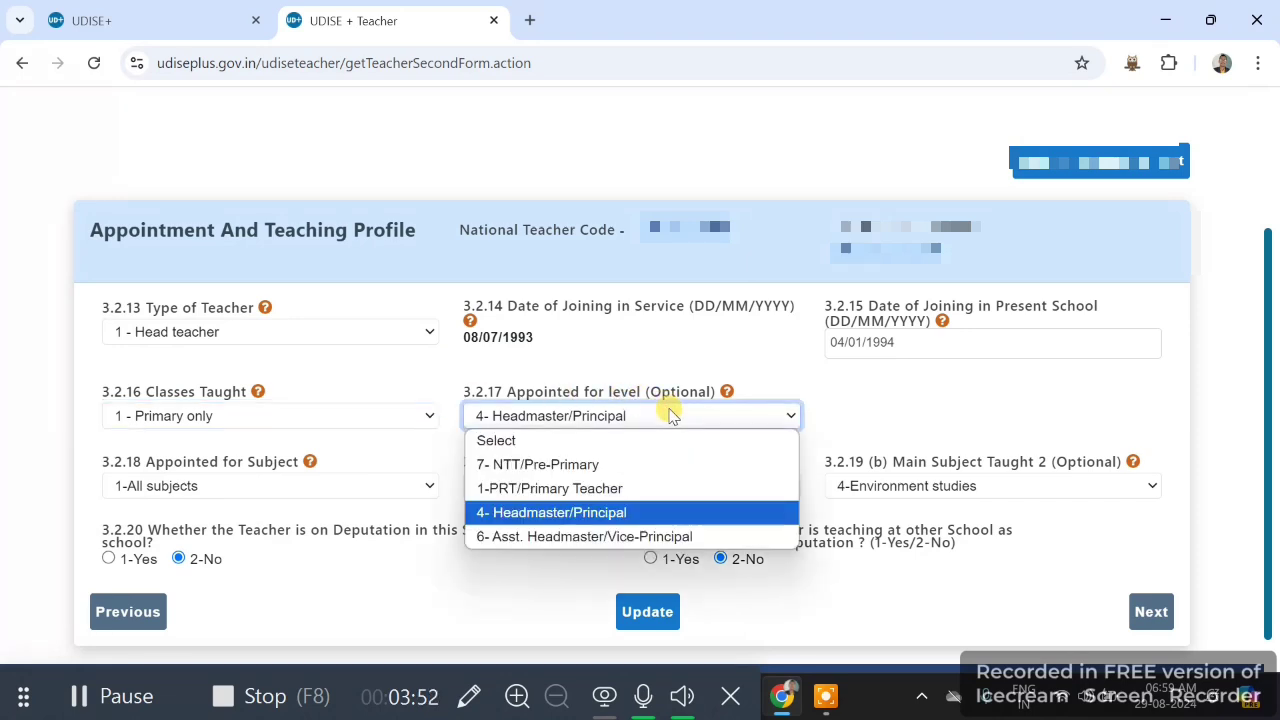
{"action": "left_click", "coordinate": [670, 414]}
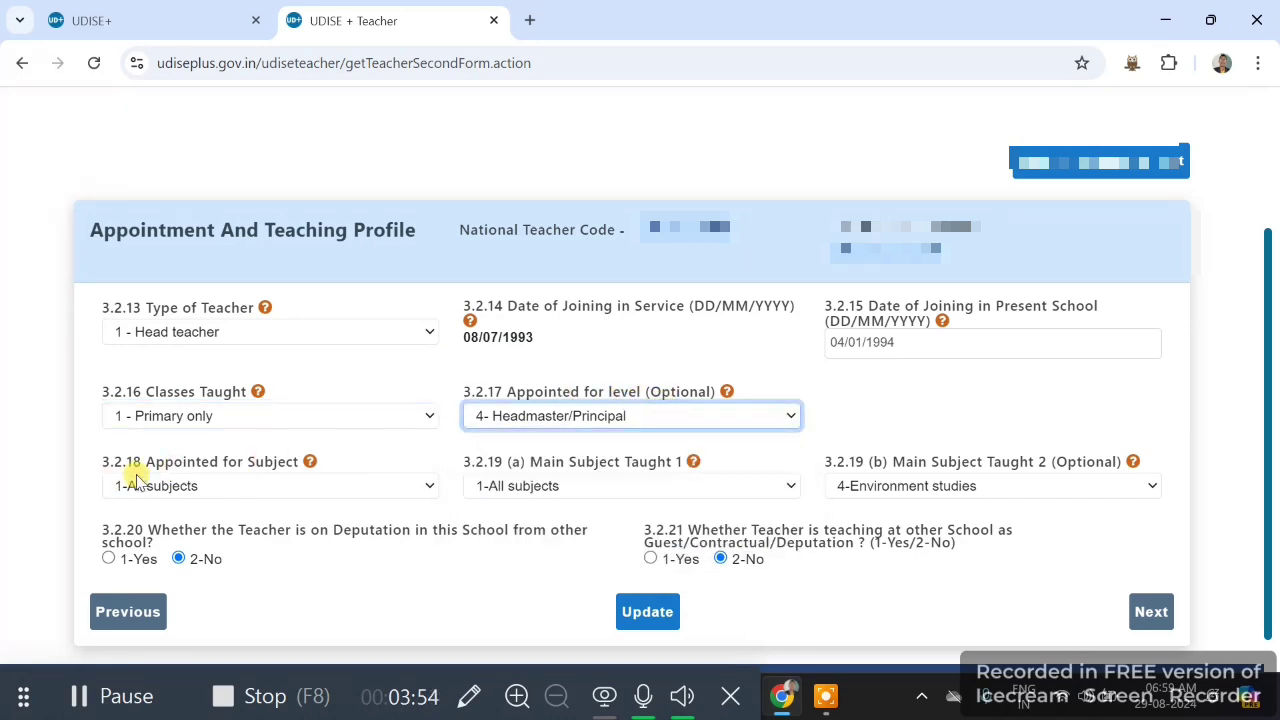
Check the appointed subject and first main subject taught, and submit the Appointment and Teaching Profile update
{"action": "left_click", "coordinate": [271, 486]}
{"action": "left_click", "coordinate": [271, 486]}
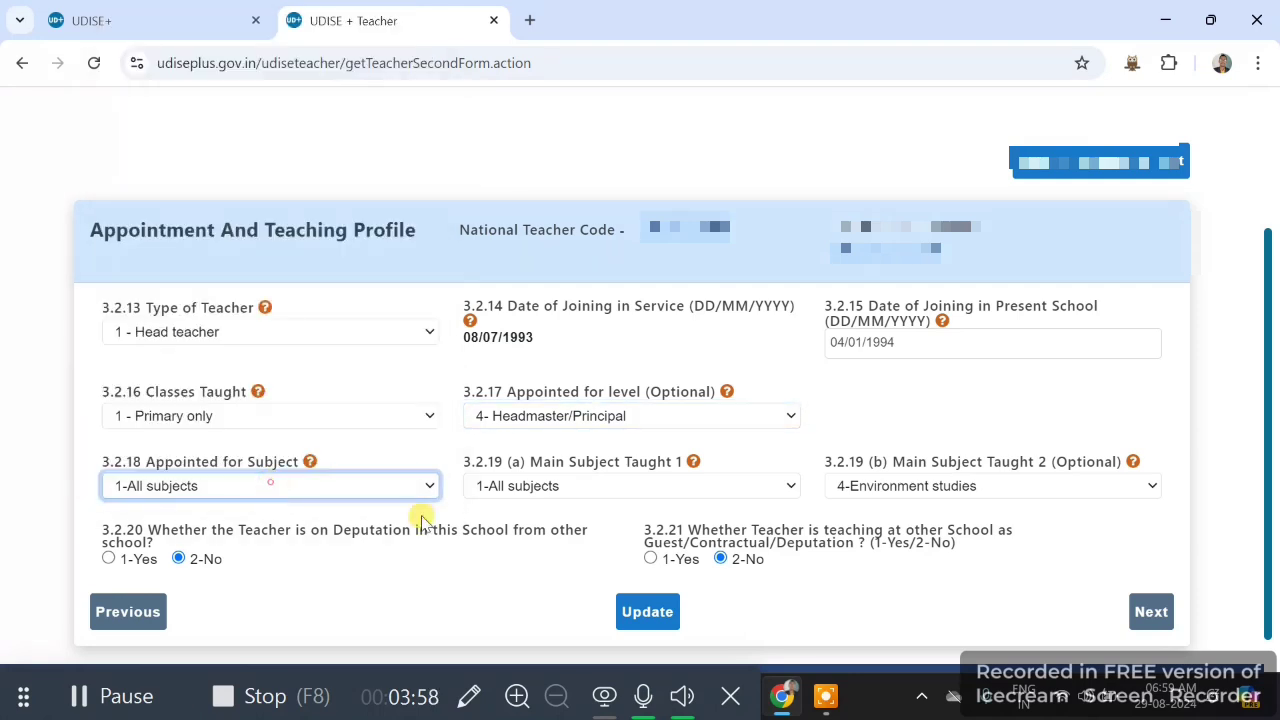
{"action": "left_click", "coordinate": [591, 486]}
{"action": "left_click", "coordinate": [591, 486]}
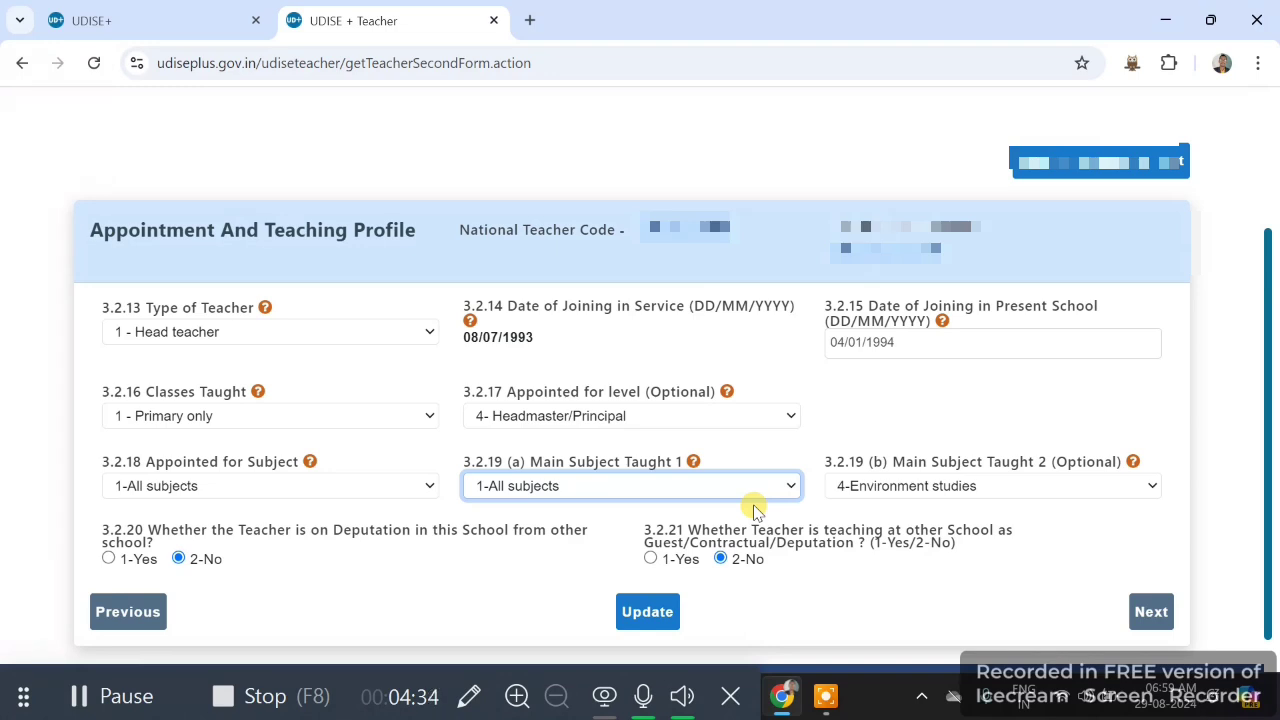
{"action": "left_click", "coordinate": [667, 617]}
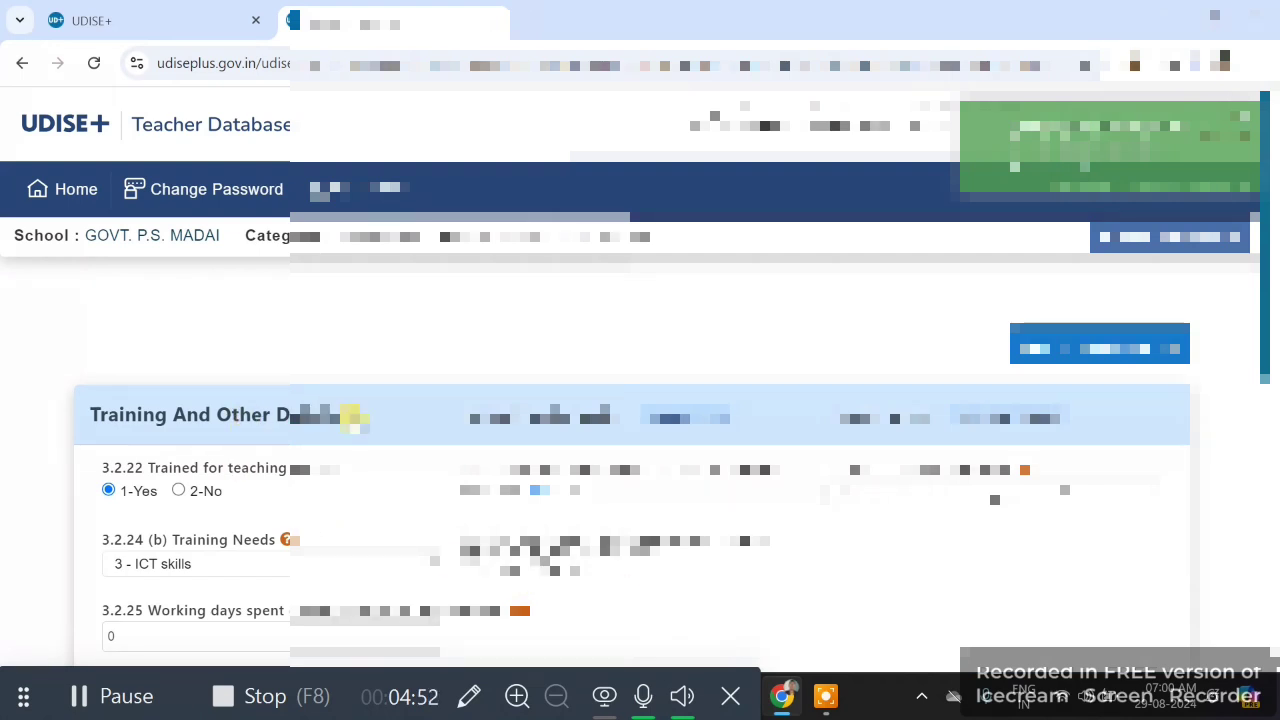
Review the training received and training needs options, and mark training received under NISHTHA as 1-Yes
{"action": "scroll", "coordinate": [389, 418], "scroll_direction": "down", "scroll_amount": 1}
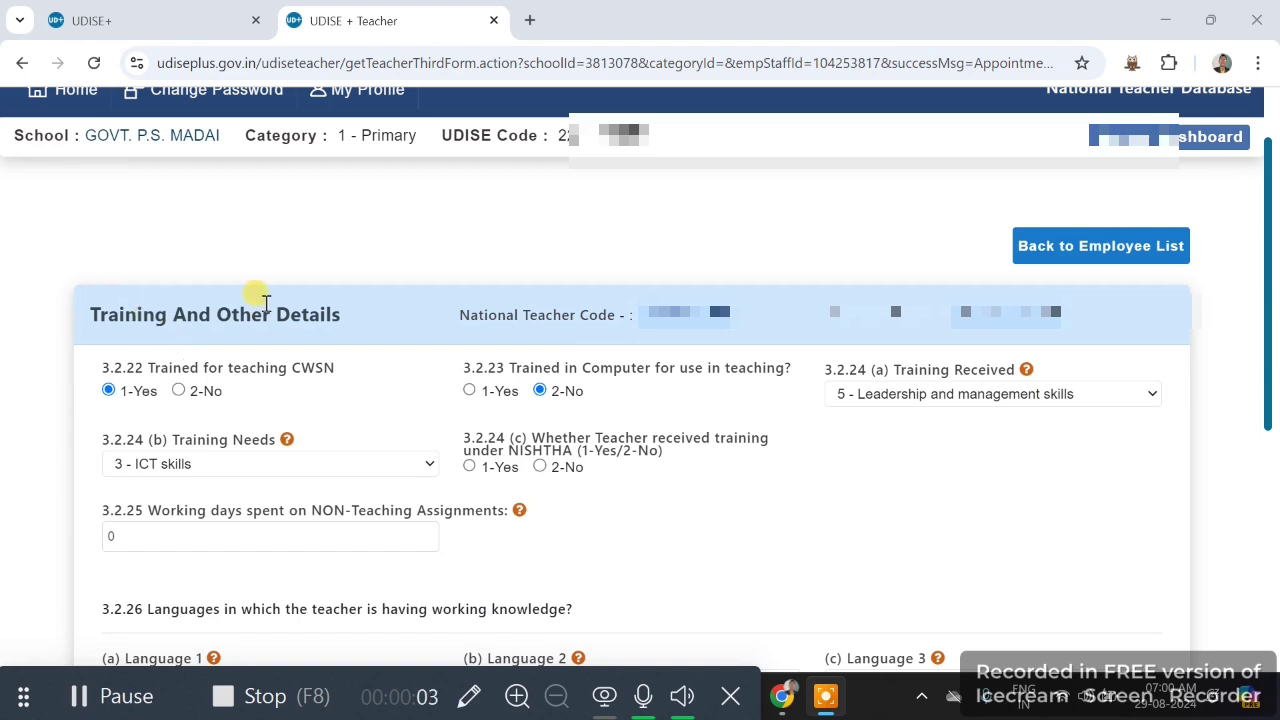
{"action": "scroll", "coordinate": [370, 355], "scroll_direction": "down", "scroll_amount": 1}
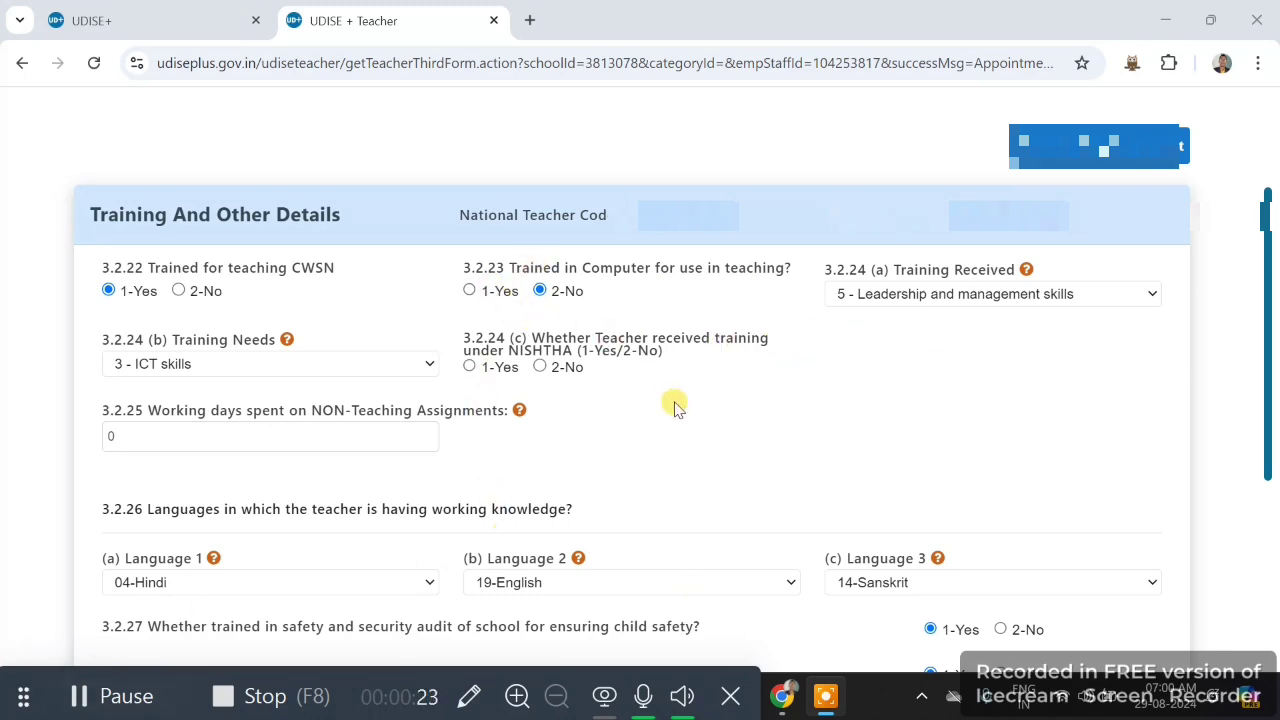
{"action": "left_click", "coordinate": [924, 296]}
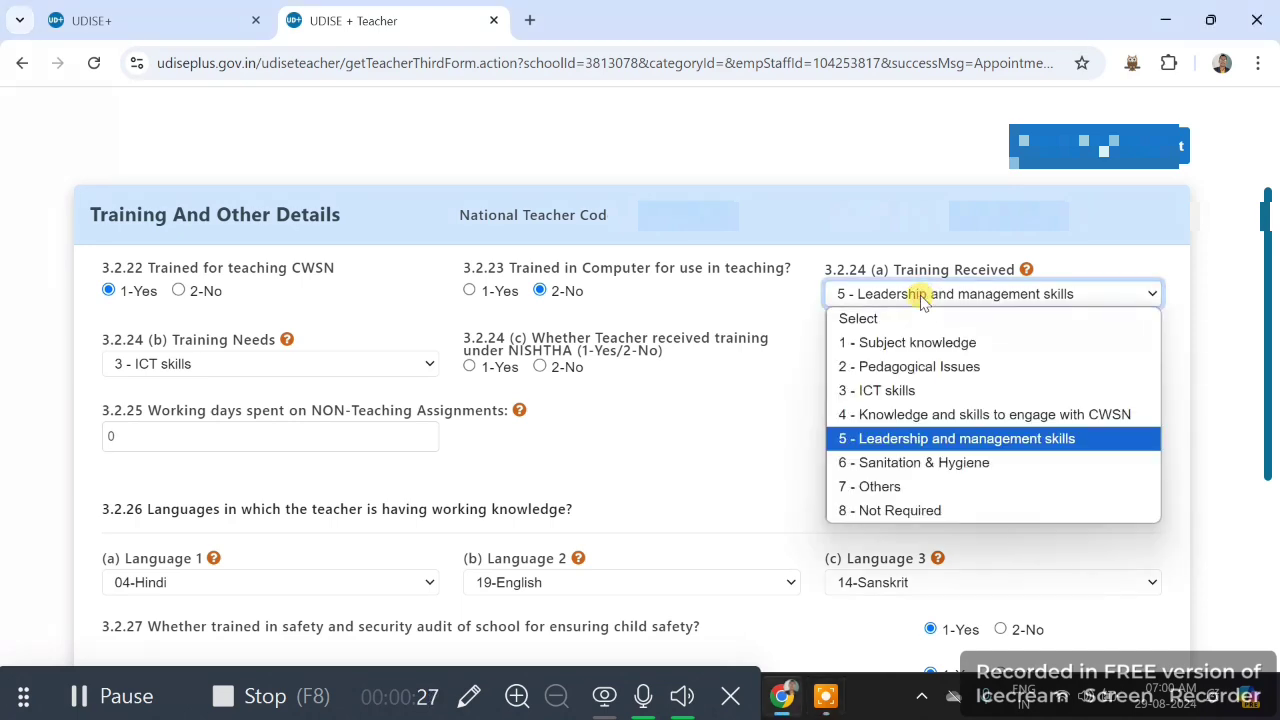
{"action": "left_click", "coordinate": [920, 298]}
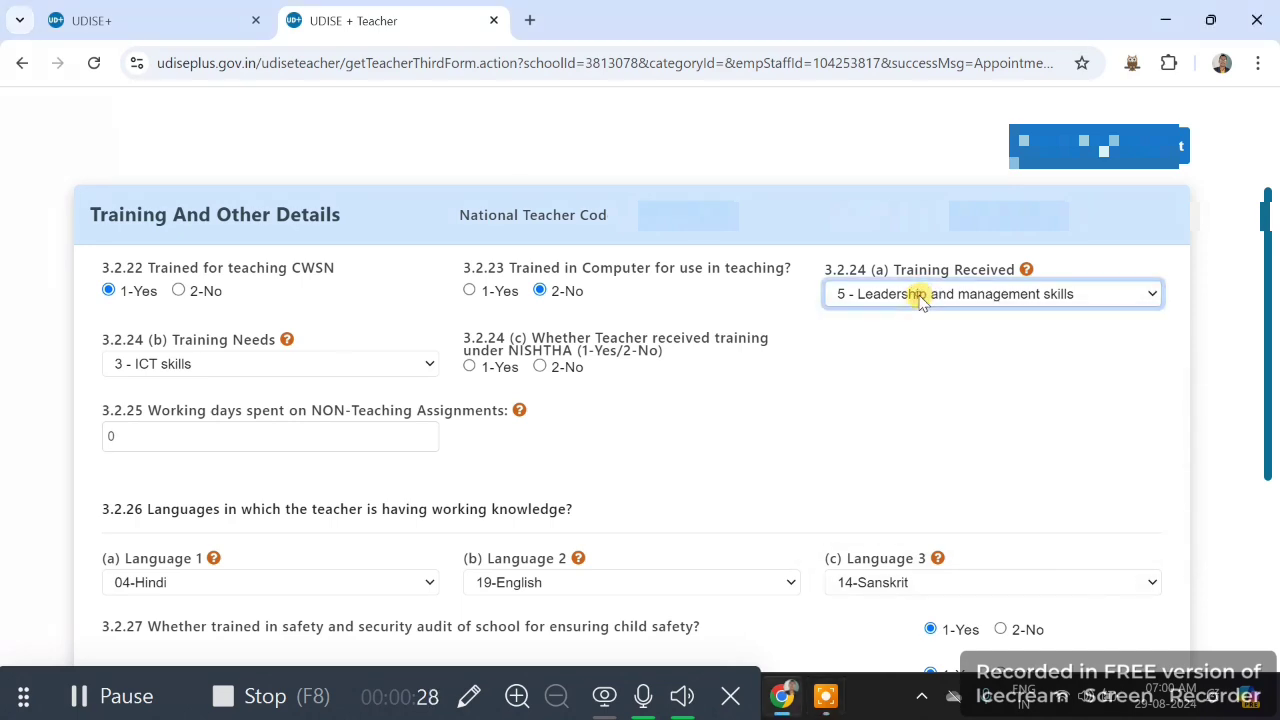
{"action": "left_click", "coordinate": [268, 362]}
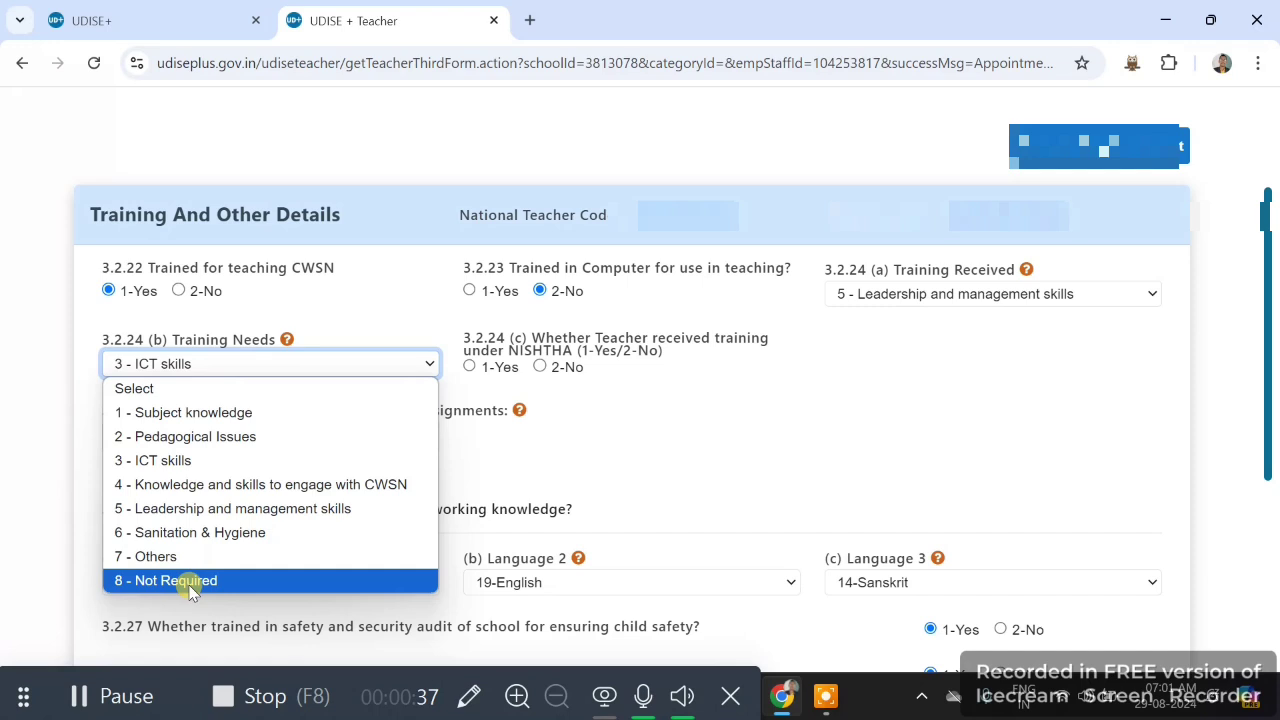
{"action": "left_click", "coordinate": [594, 423]}
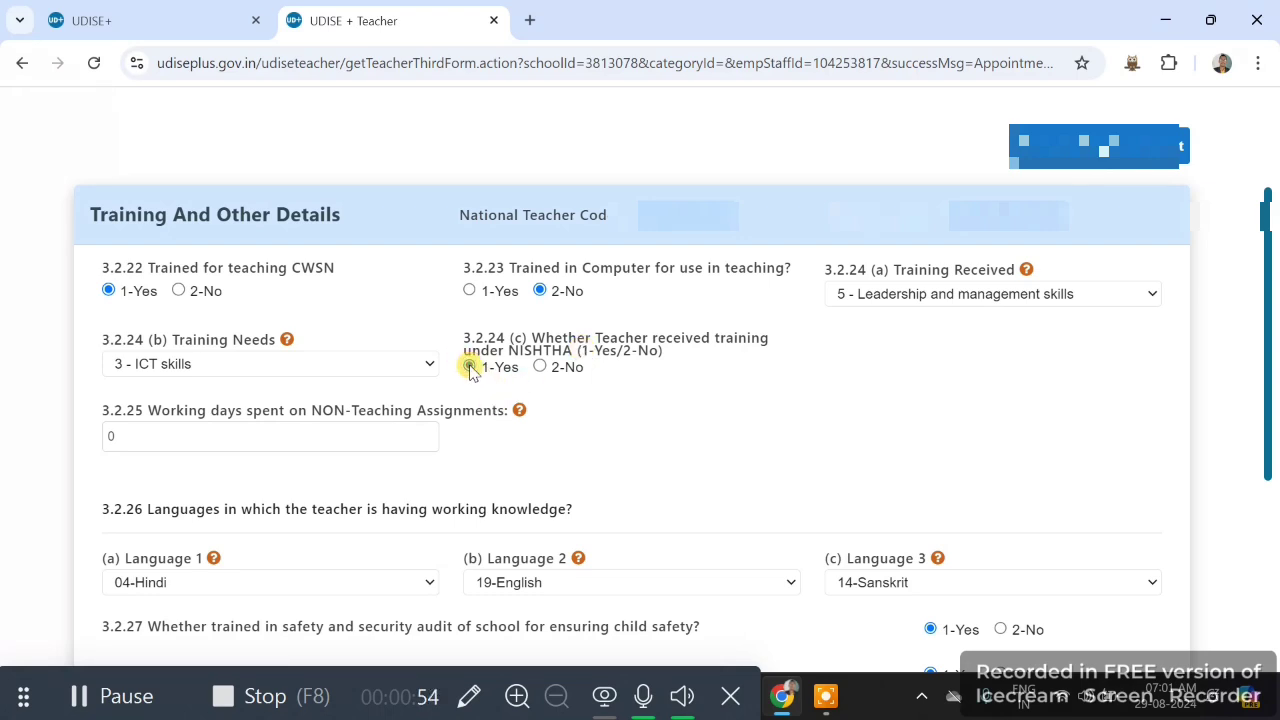
{"action": "left_click", "coordinate": [470, 367]}
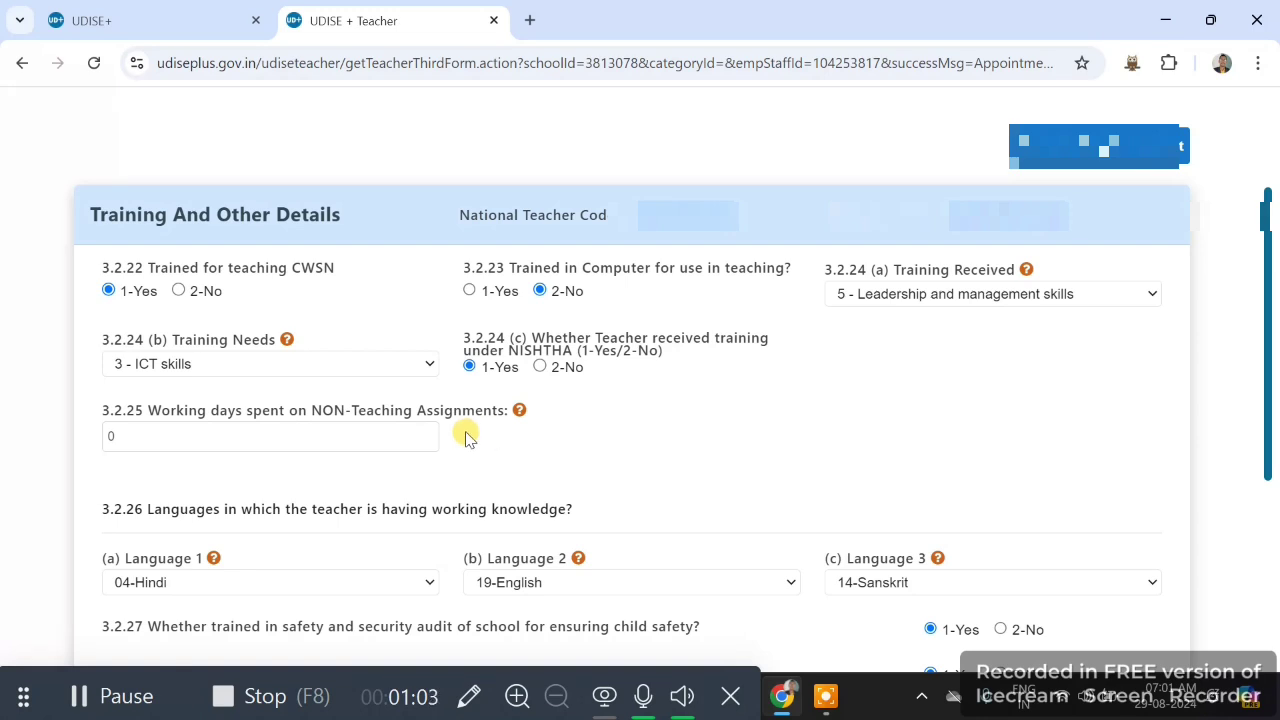
Check the non-teaching working days, the three known languages, and the safety and CWSN training answers down to the CTET/STET question
{"action": "left_click", "coordinate": [216, 440]}
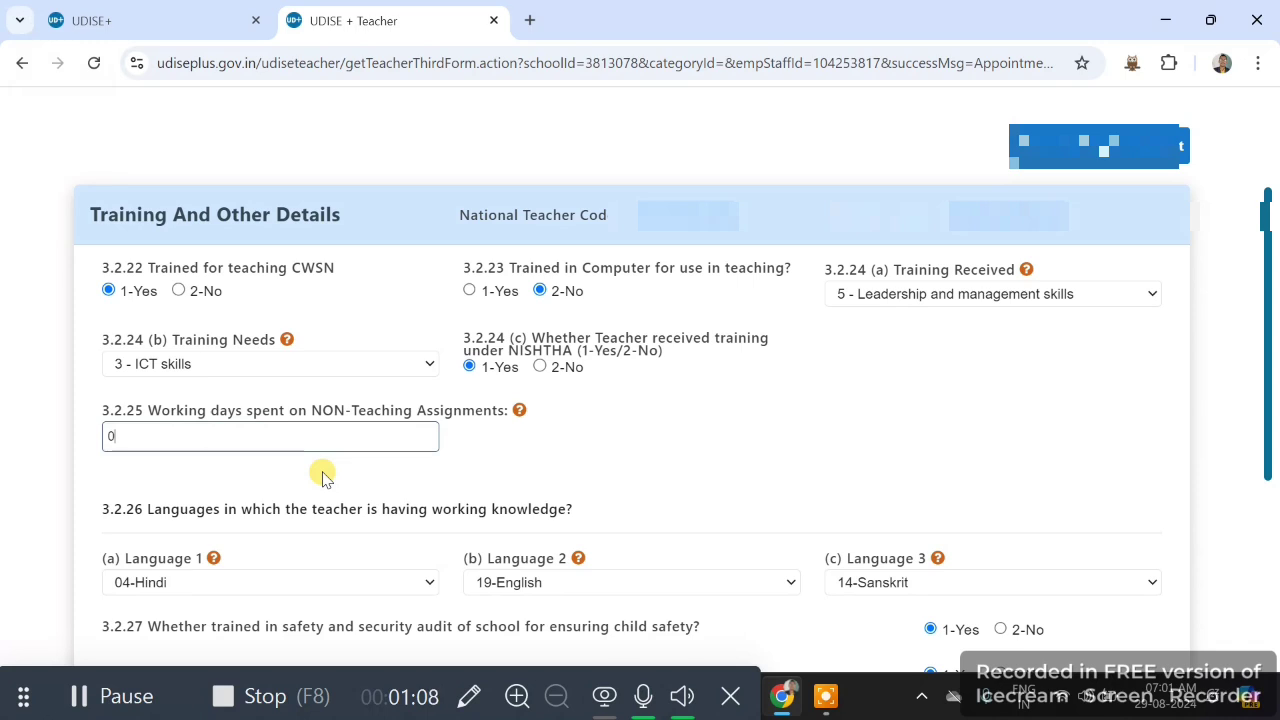
{"action": "scroll", "coordinate": [323, 478], "scroll_direction": "down", "scroll_amount": 1}
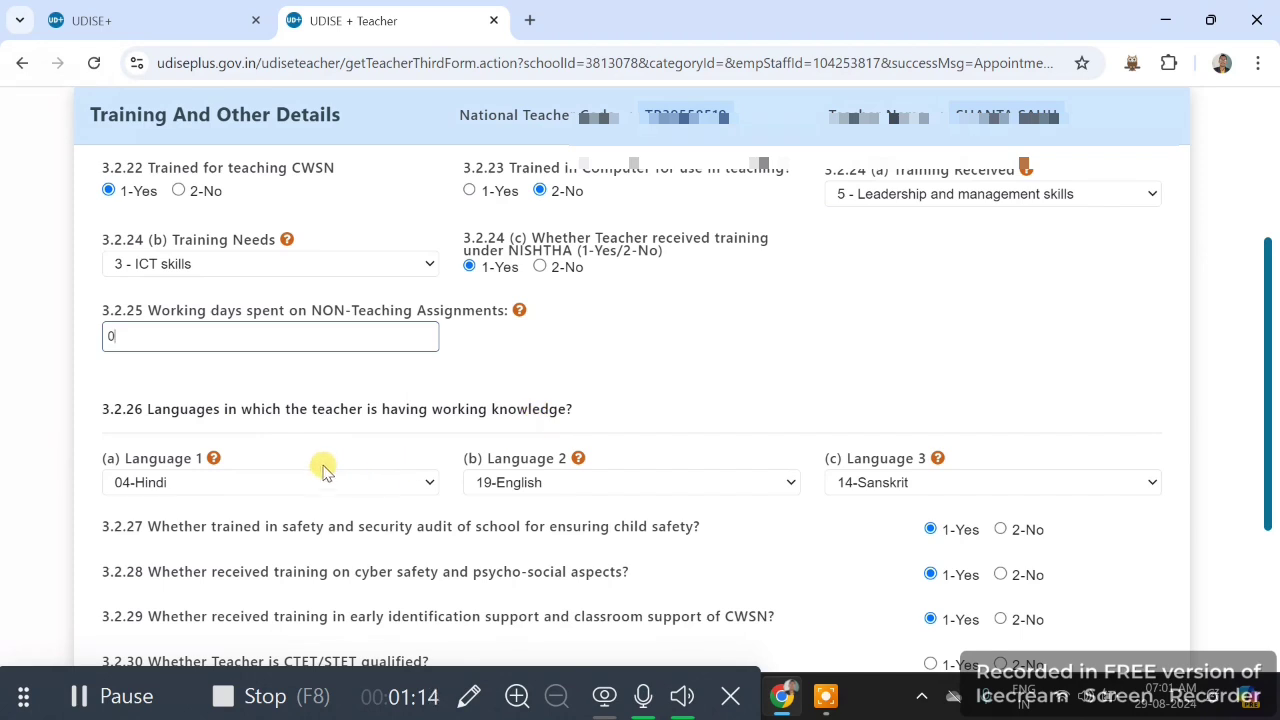
{"action": "scroll", "coordinate": [323, 466], "scroll_direction": "down", "scroll_amount": 1}
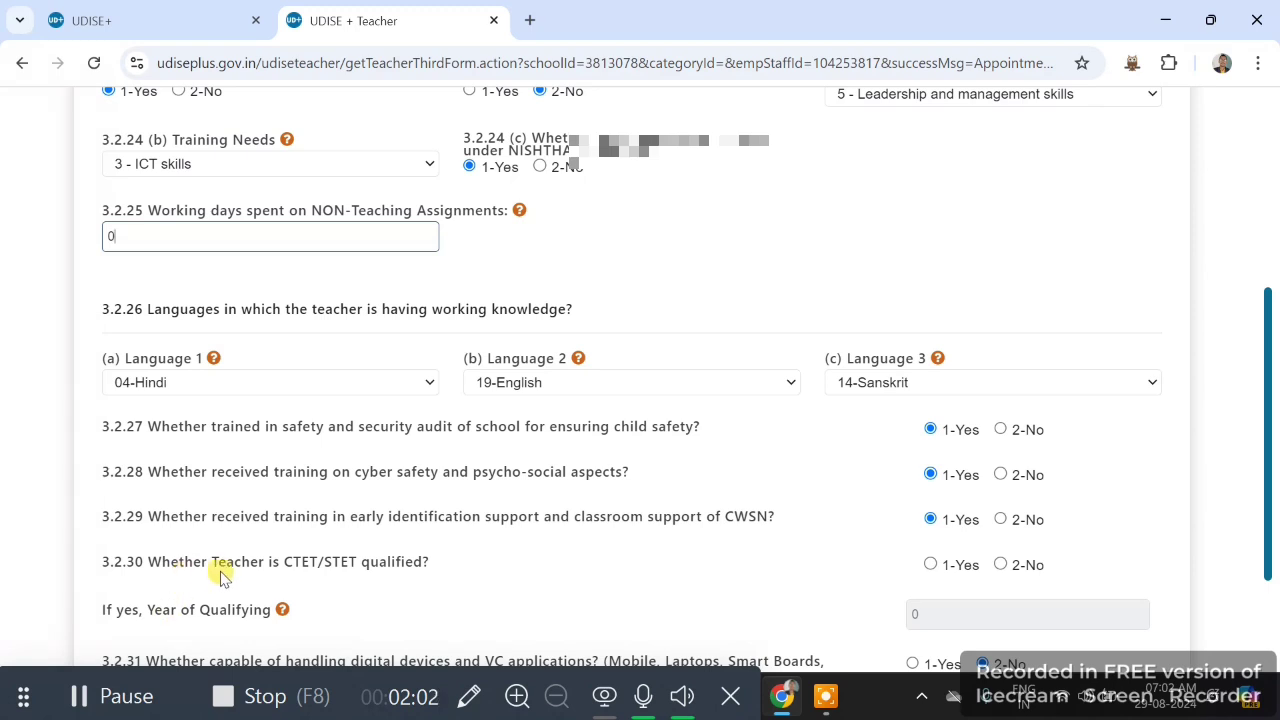
Answer the CTET/STET qualification question, trying 1-Yes and settling on 2-No
{"action": "left_click", "coordinate": [126, 705]}
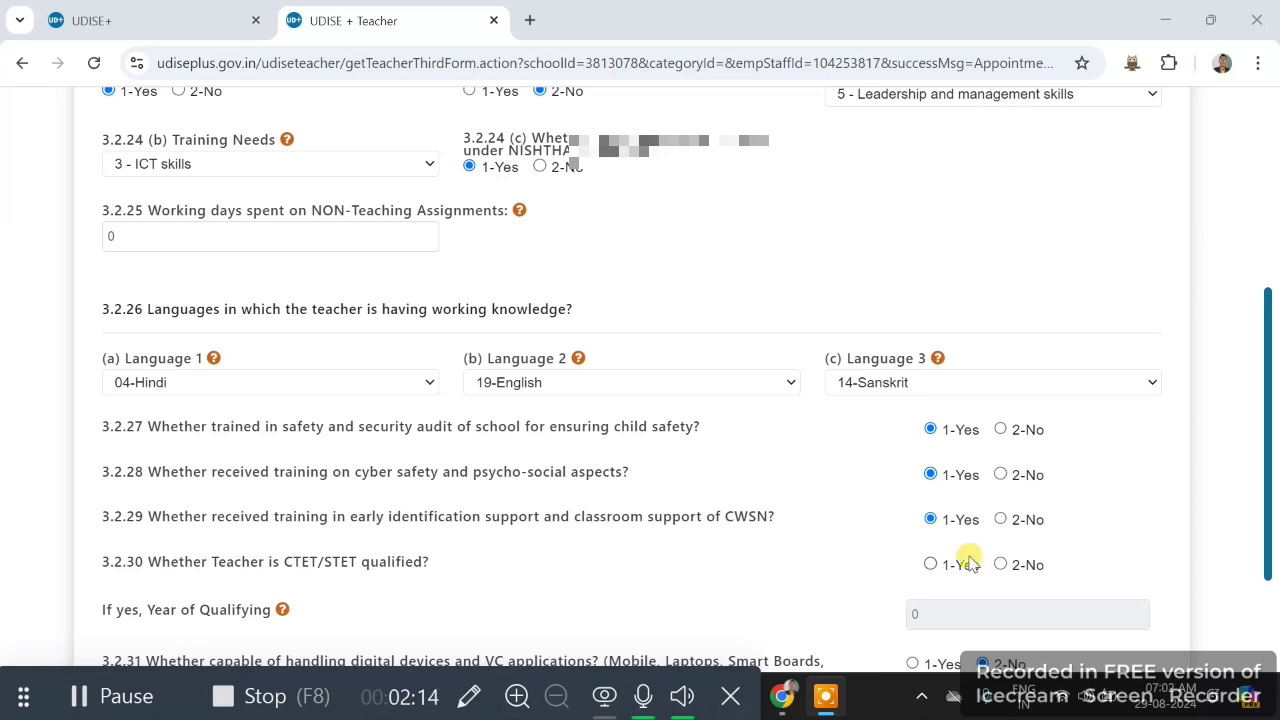
{"action": "left_click", "coordinate": [928, 566]}
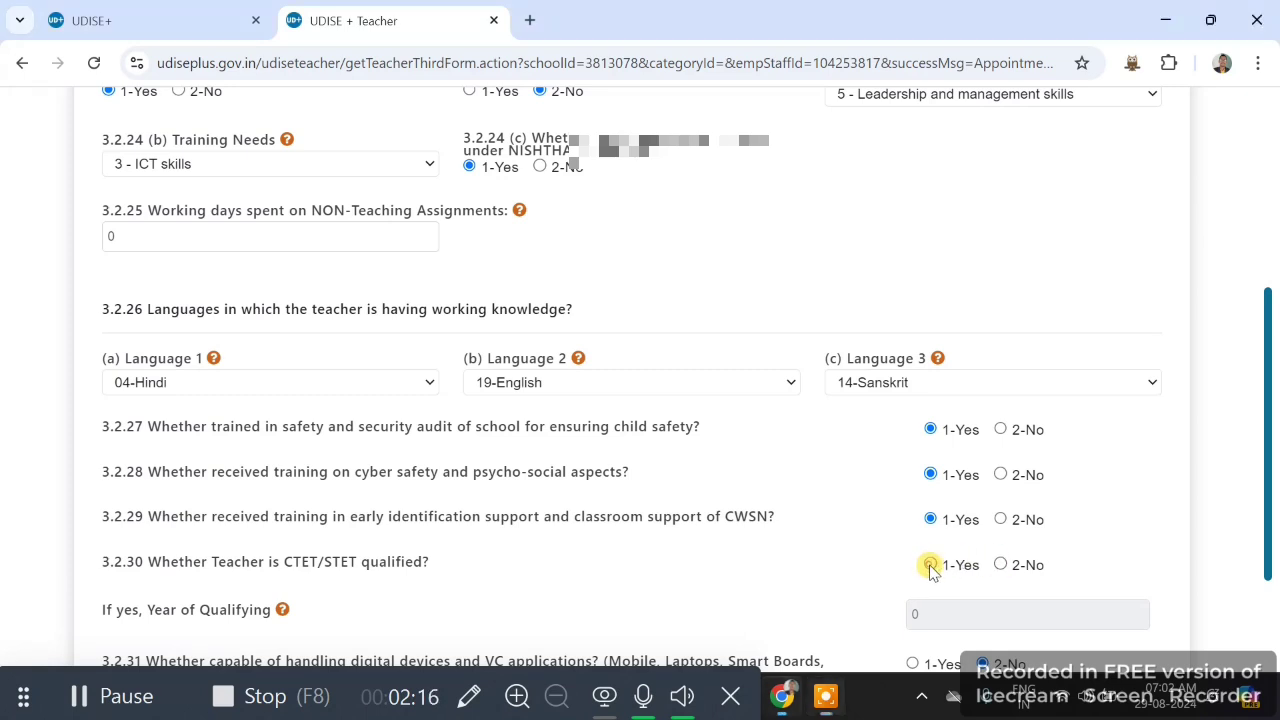
{"action": "scroll", "coordinate": [752, 570], "scroll_direction": "down", "scroll_amount": 1}
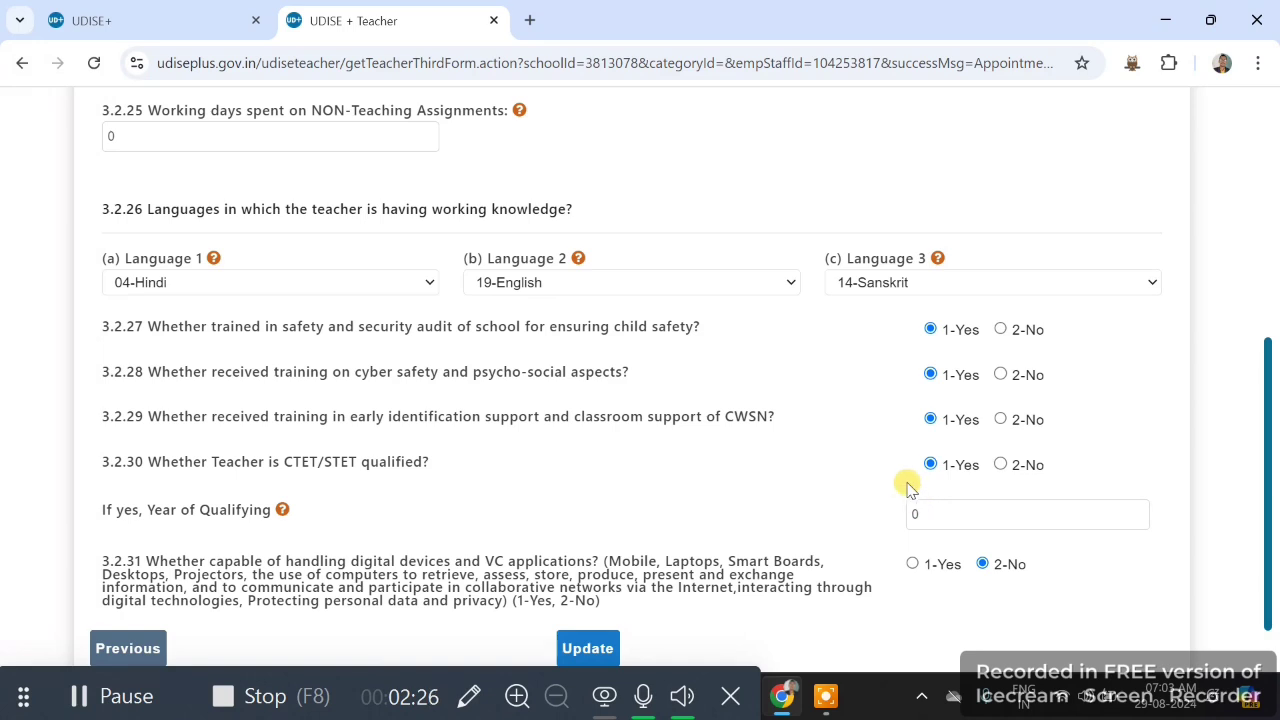
{"action": "left_click", "coordinate": [1001, 466]}
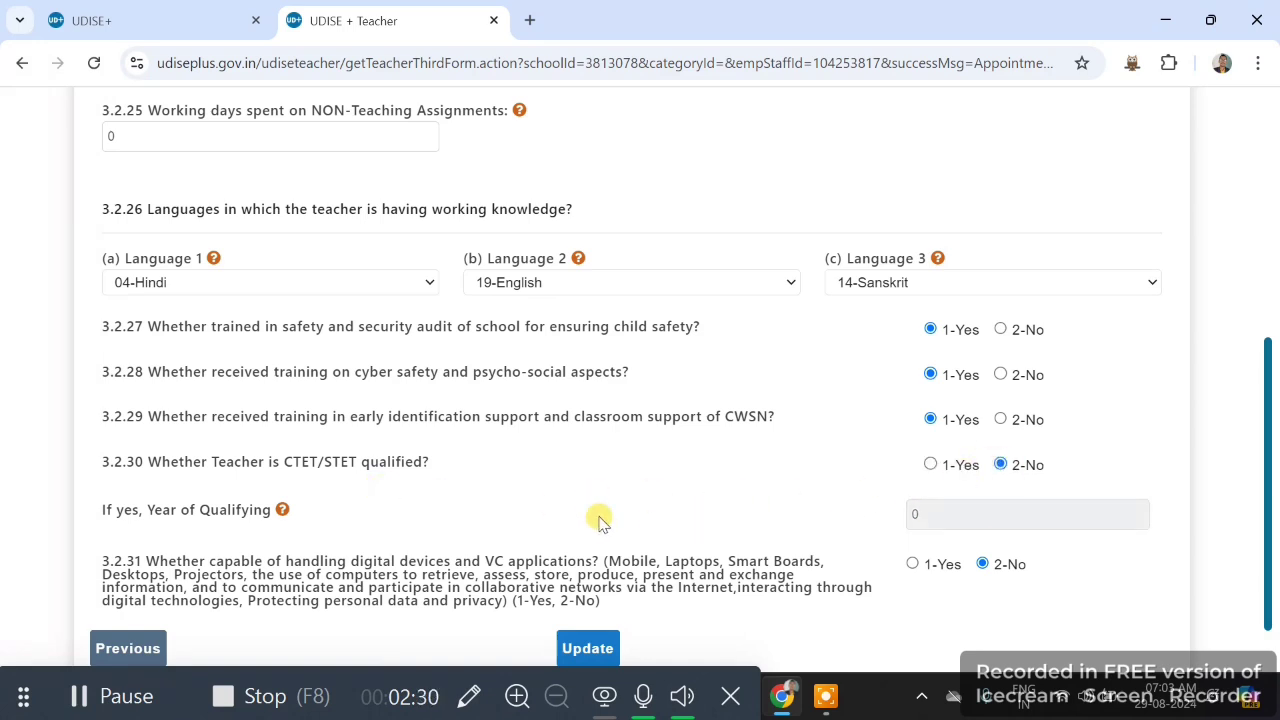
Review the answers from the digital devices question back up to the training fields, and submit the Training and Other Details update
{"action": "scroll", "coordinate": [560, 535], "scroll_direction": "down", "scroll_amount": 2}
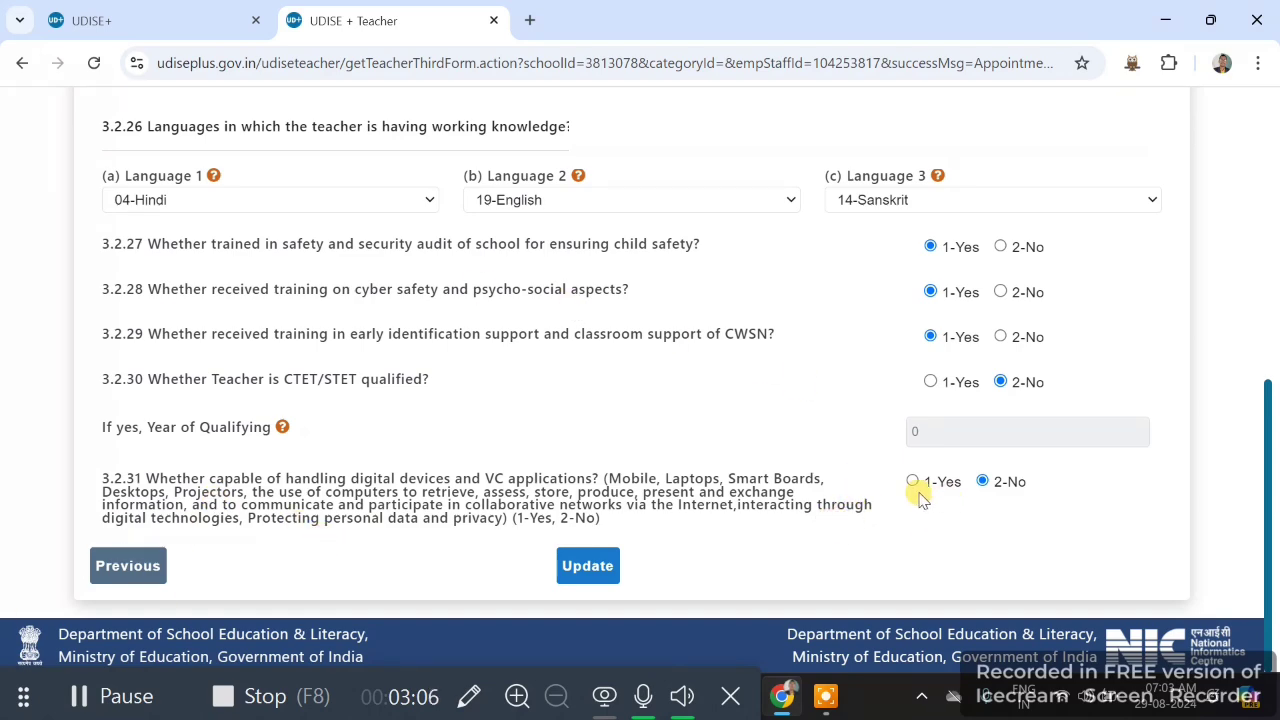
{"action": "scroll", "coordinate": [570, 320], "scroll_direction": "up", "scroll_amount": 2}
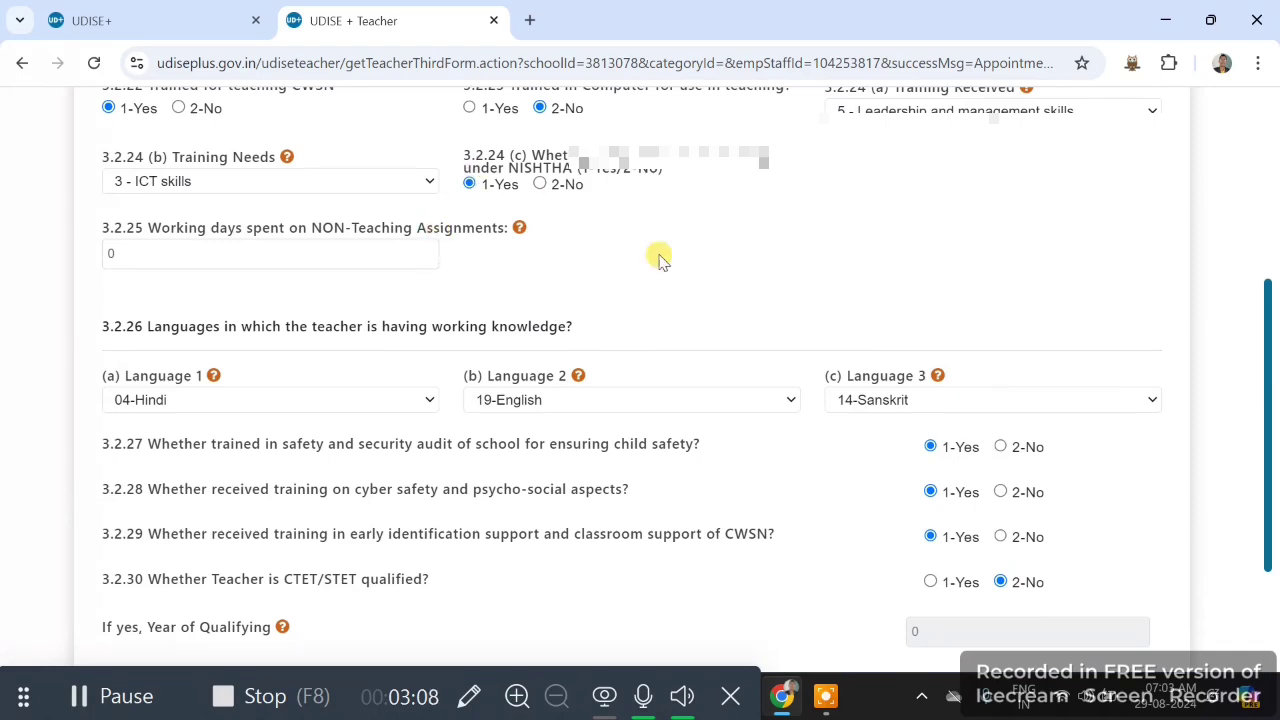
{"action": "scroll", "coordinate": [700, 370], "scroll_direction": "up", "scroll_amount": 2}
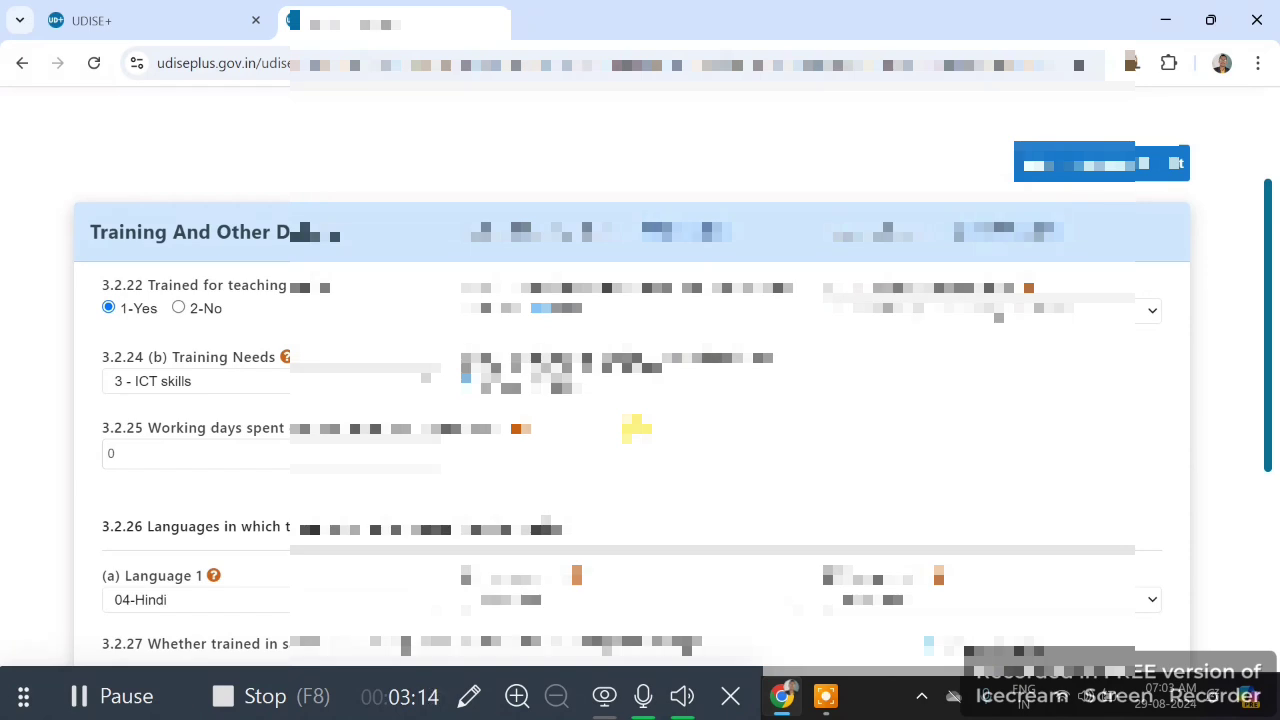
{"action": "scroll", "coordinate": [636, 427], "scroll_direction": "down", "scroll_amount": 4}
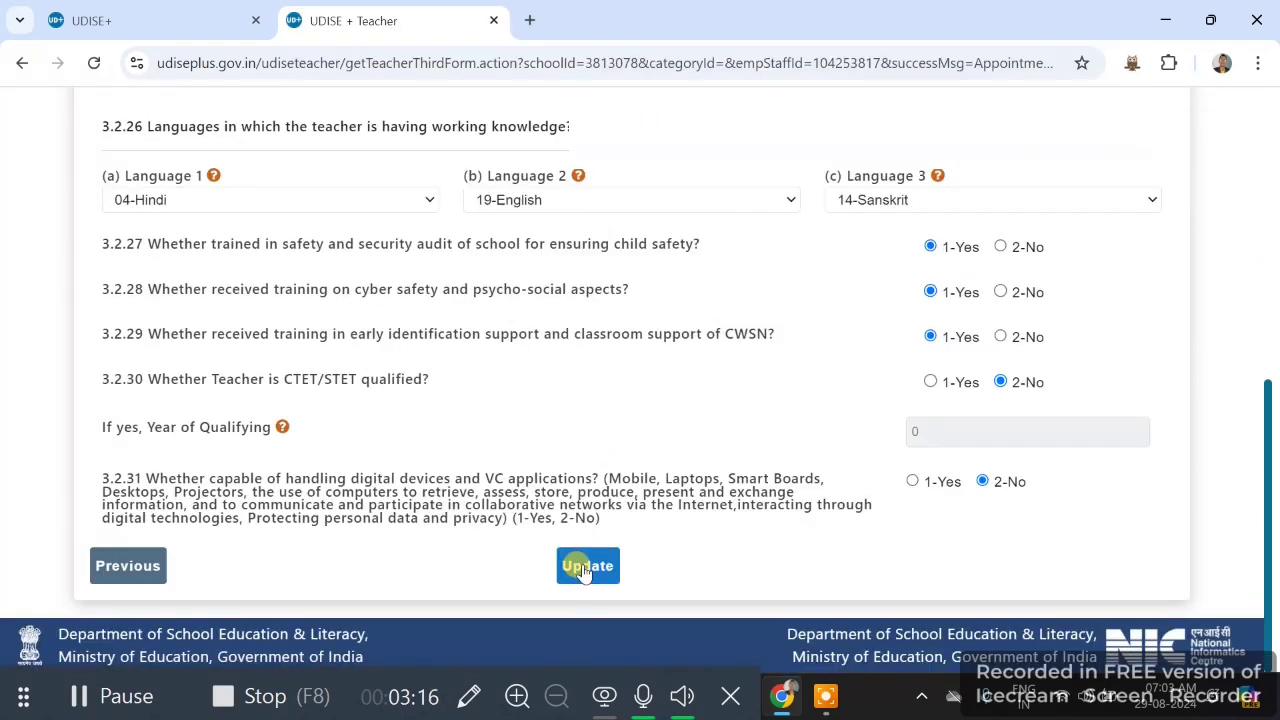
{"action": "left_click", "coordinate": [585, 568]}
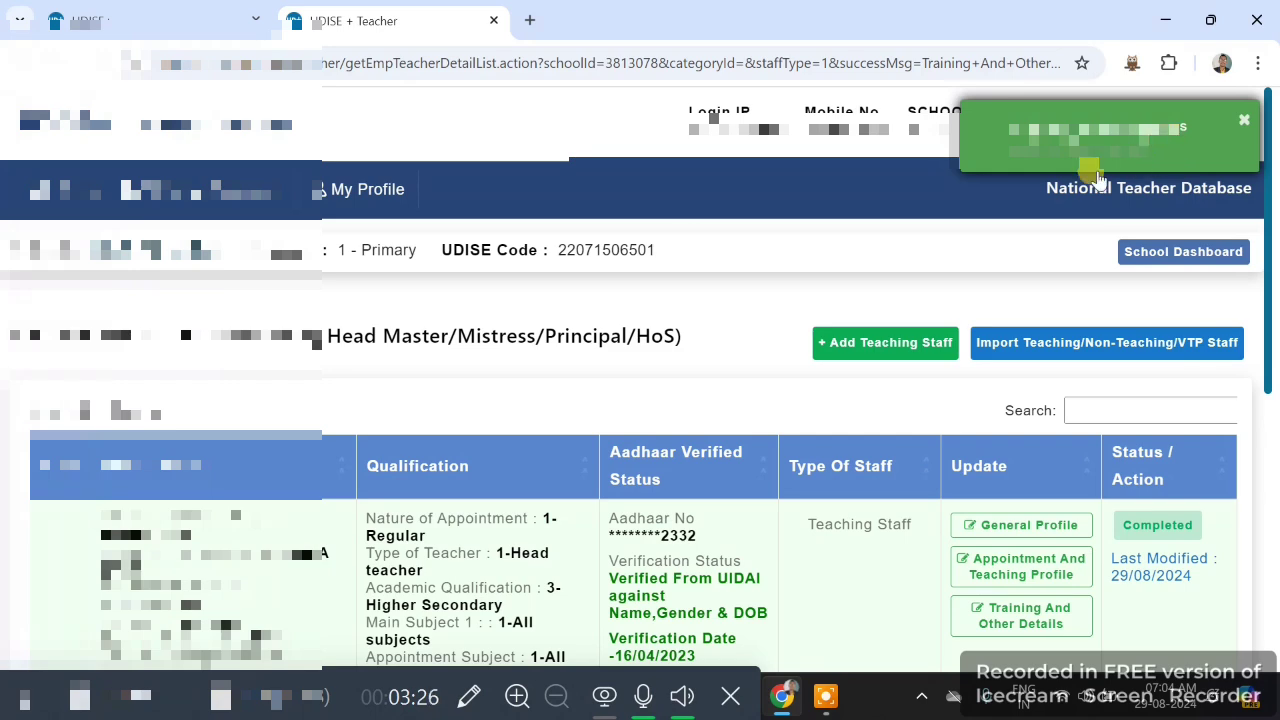
Check the status and last modified date of the first two teachers in the teaching staff list
{"action": "scroll", "coordinate": [1076, 340], "scroll_direction": "down", "scroll_amount": 2}
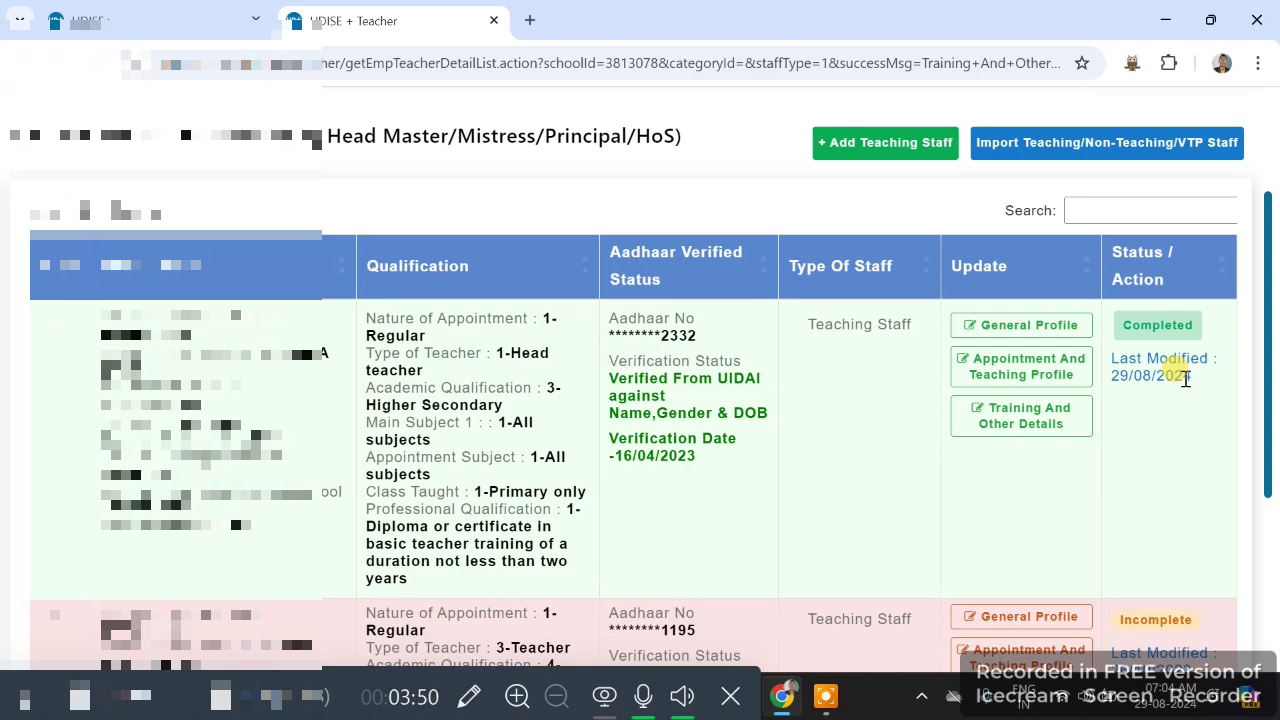
{"action": "scroll", "coordinate": [1206, 437], "scroll_direction": "down", "scroll_amount": 1}
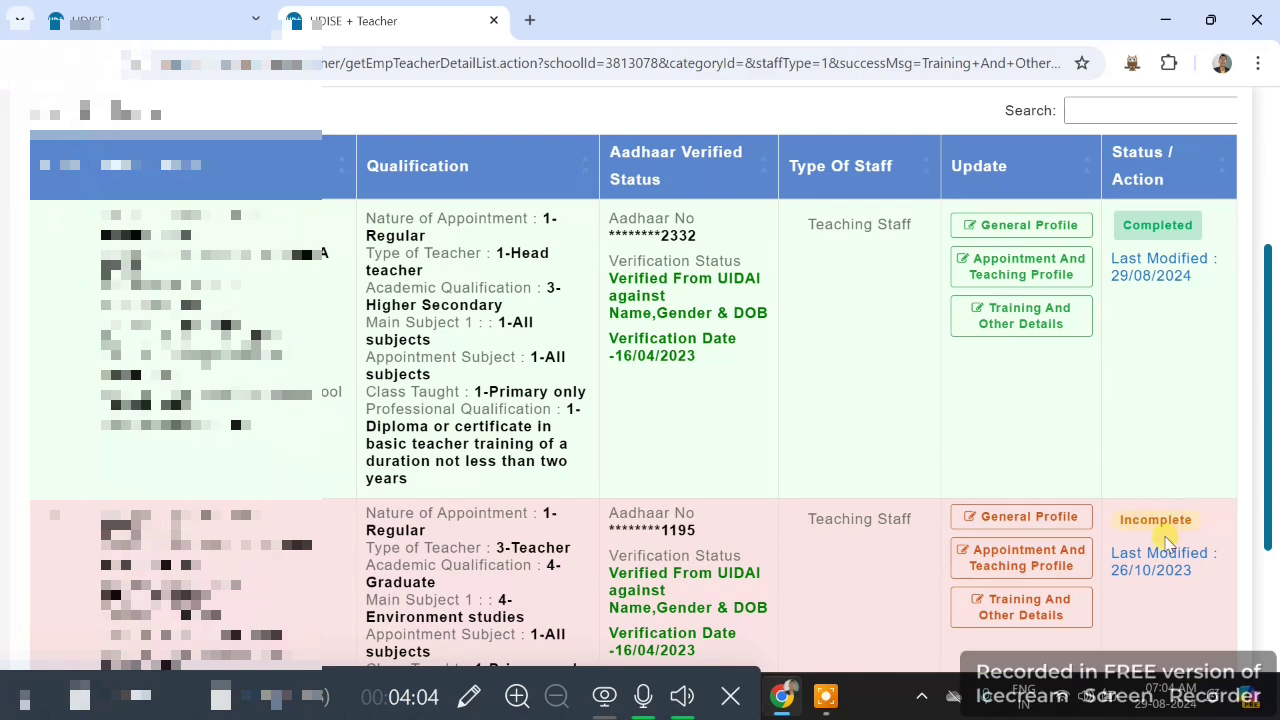
{"action": "scroll", "coordinate": [651, 545], "scroll_direction": "down", "scroll_amount": 1}
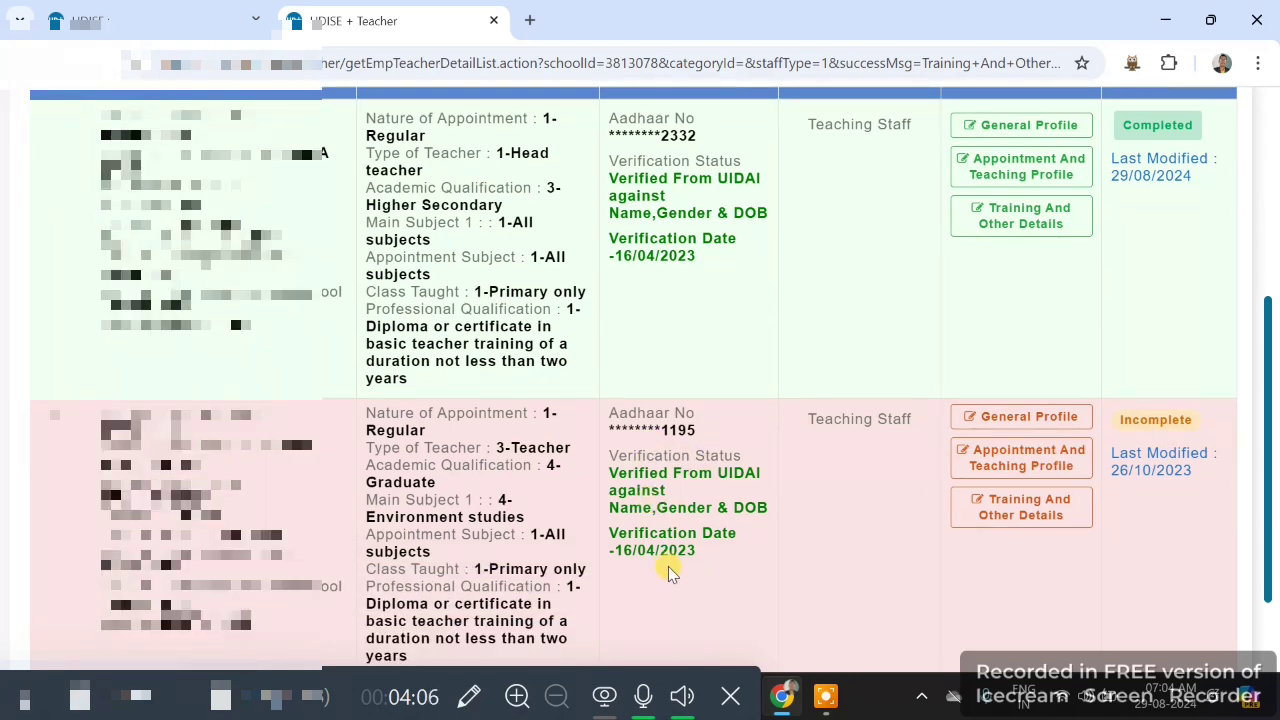